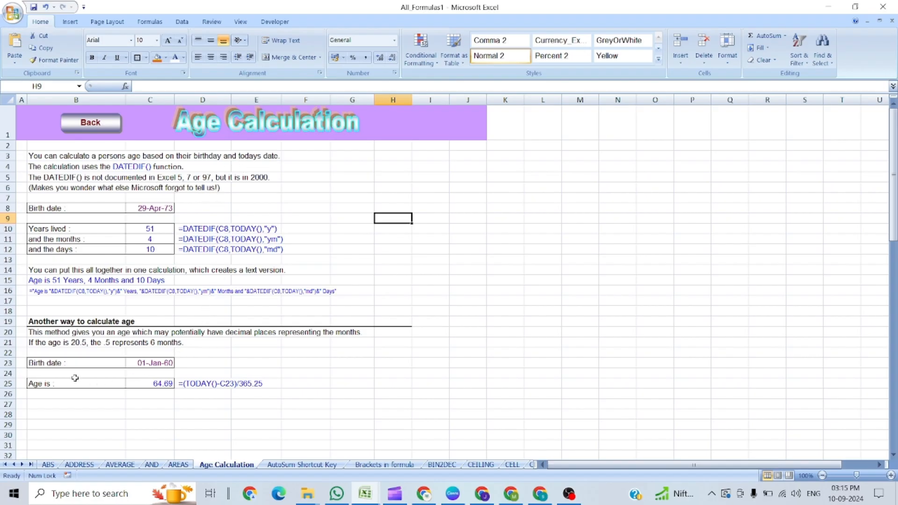
Step: Examine the decimal age formula in C25 and the DATEDIF formulas in C10:C12 together with their birth date cells
click(43, 363)
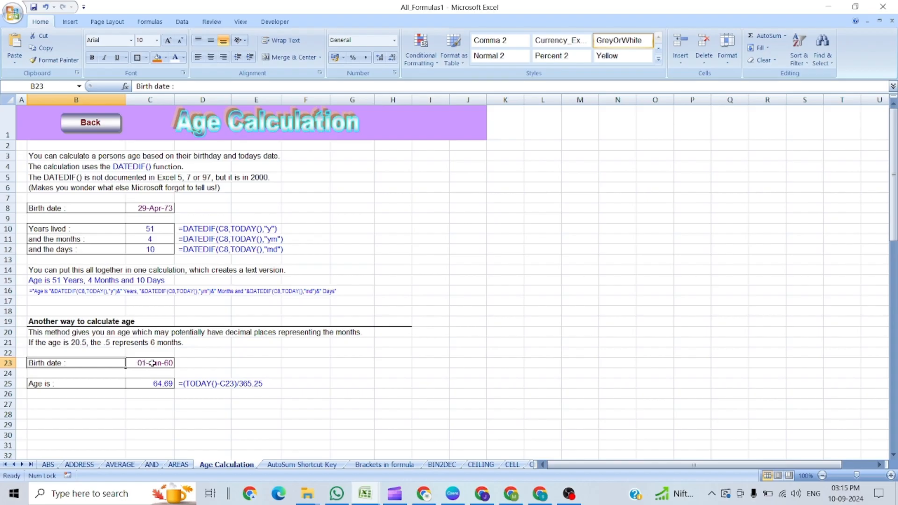
click(153, 364)
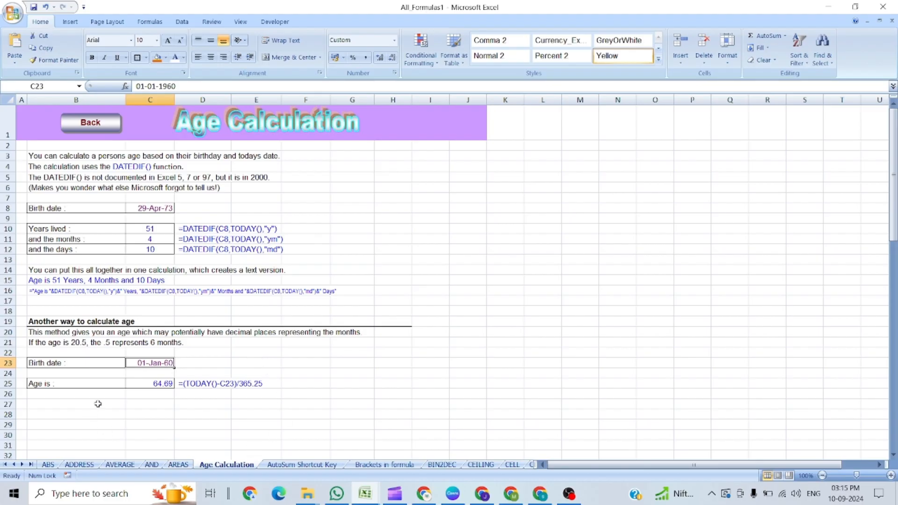
click(157, 384)
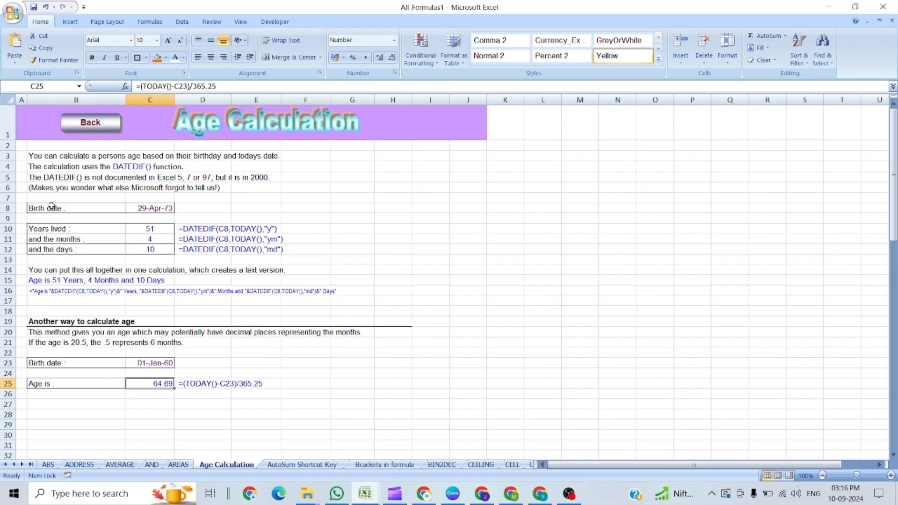
click(157, 209)
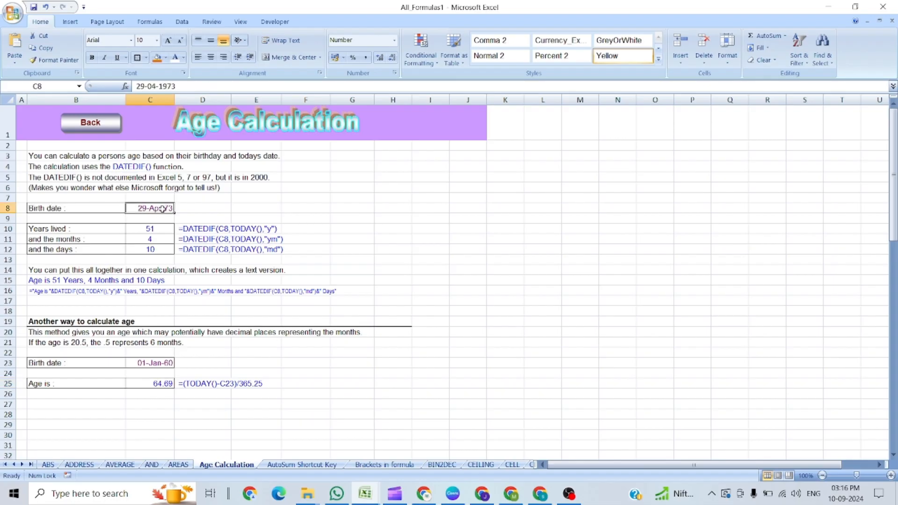
click(43, 230)
click(147, 229)
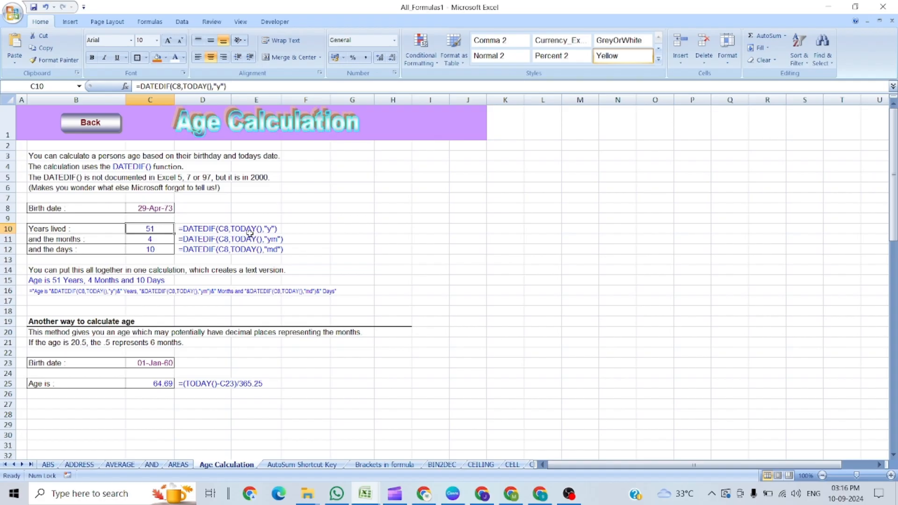
click(158, 240)
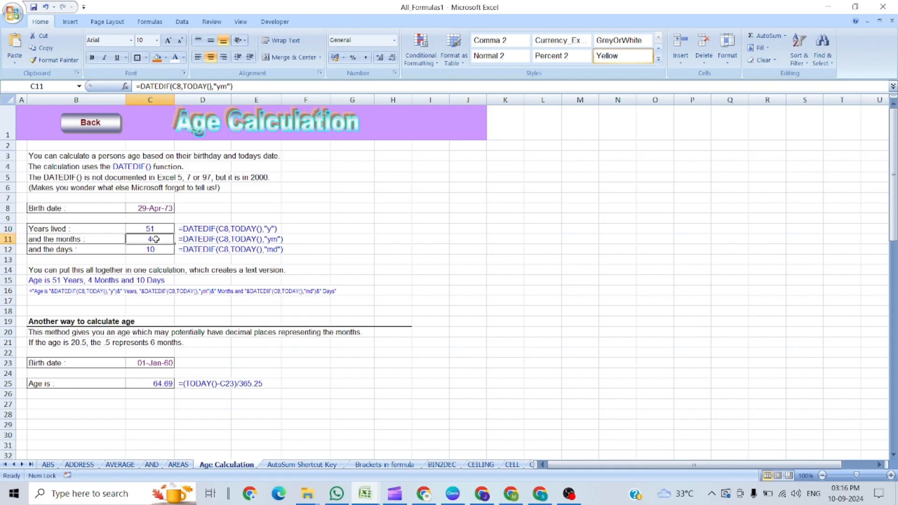
click(158, 250)
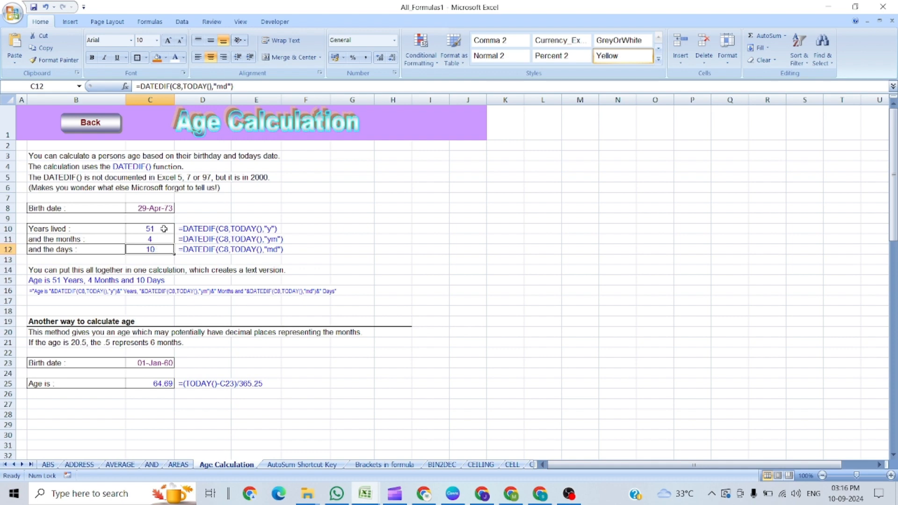
Step: Edit the birth date in cell C8 so that its year is twelve years later, keeping the day and month
click(153, 208)
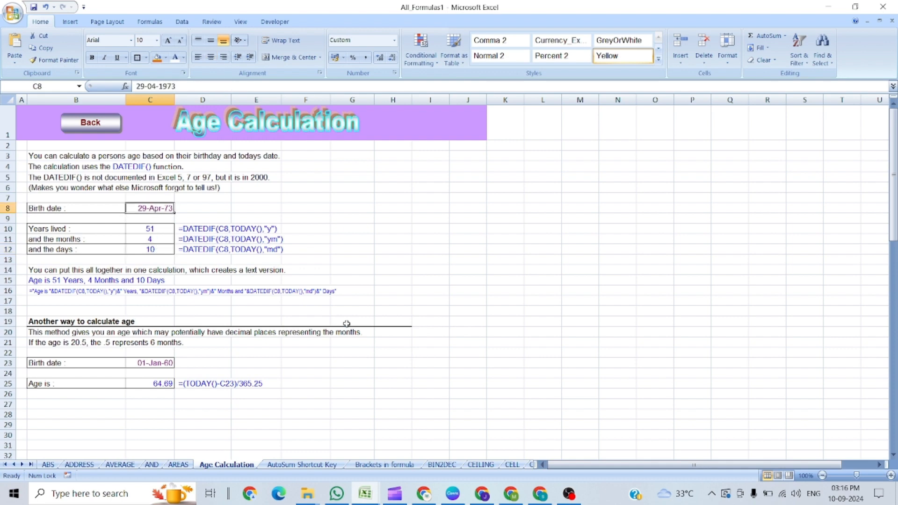
key(F2)
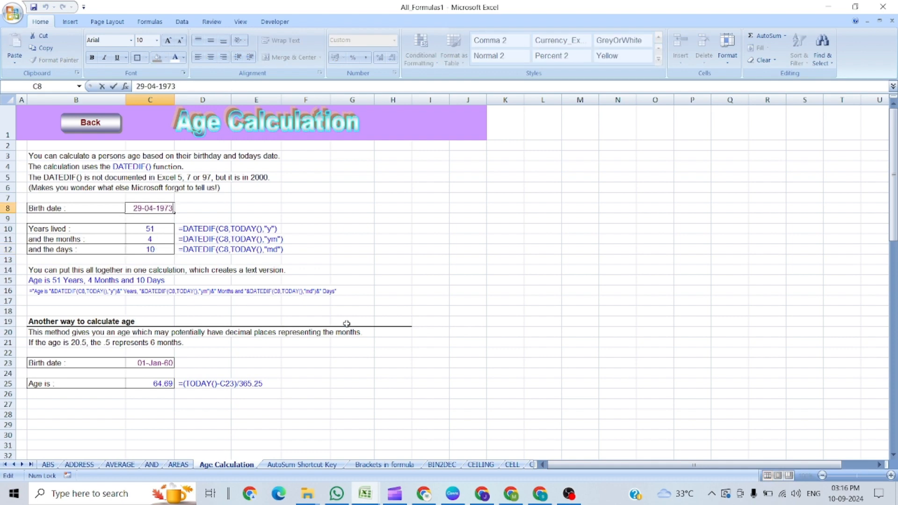
key(BackSpace)
key(BackSpace)
text(85)
key(Return)
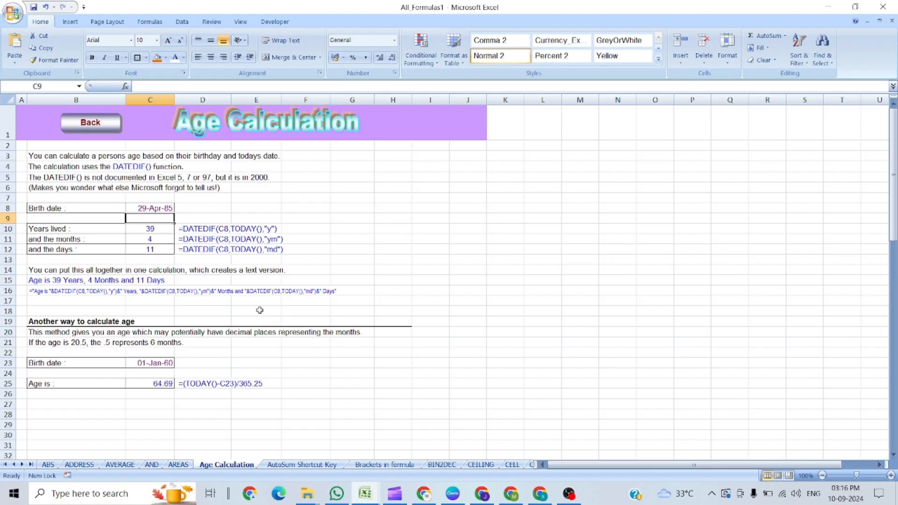
Step: Review the recalculated years, months and days in C10:C12 and the arguments of the DATEDIF formulas written beside them
click(158, 231)
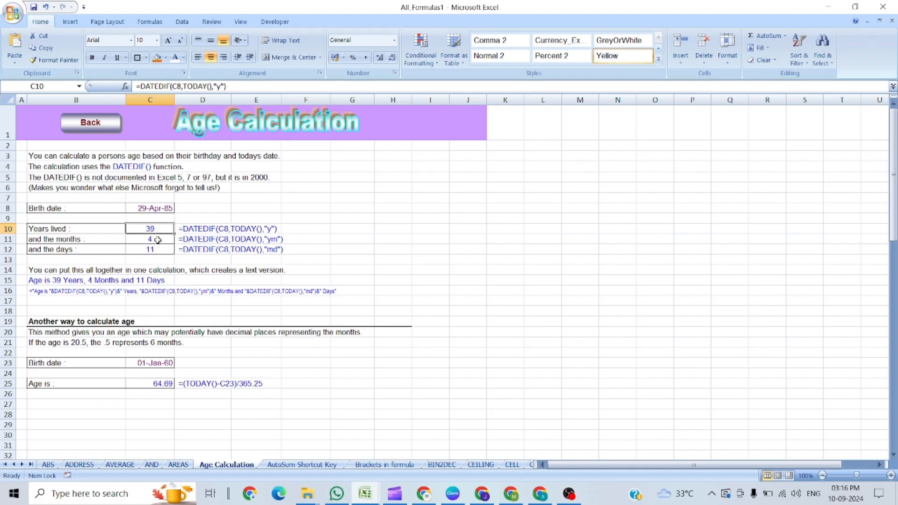
click(158, 239)
click(159, 249)
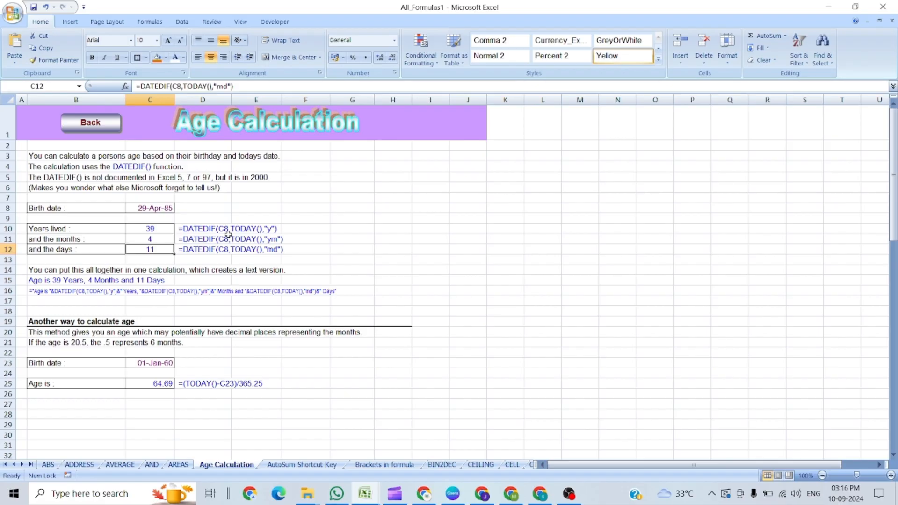
click(160, 207)
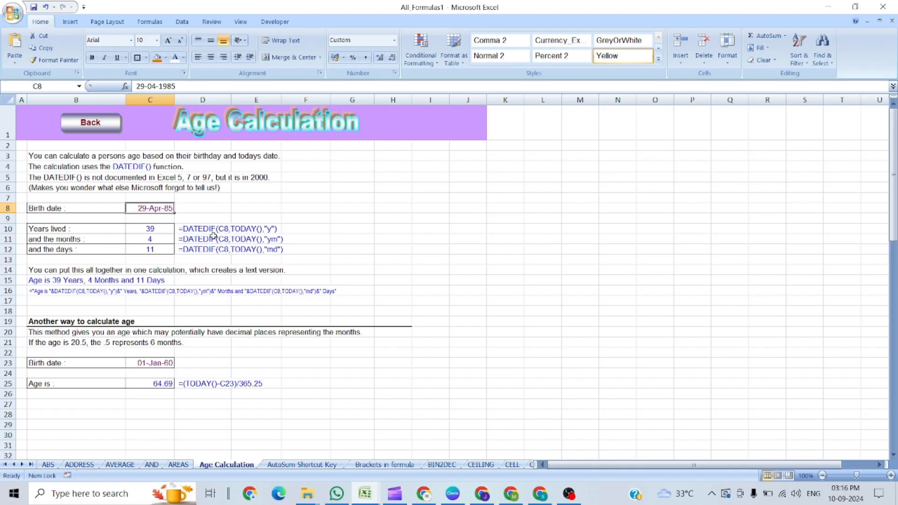
click(222, 232)
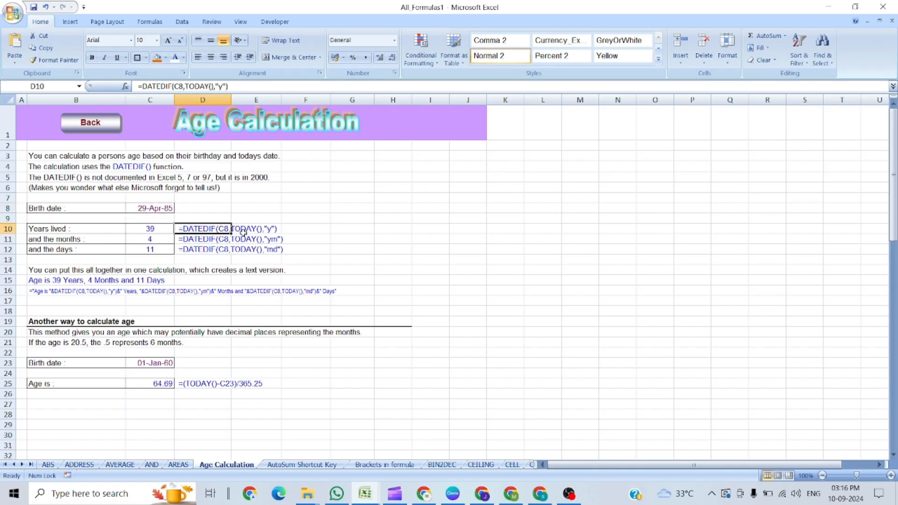
click(244, 235)
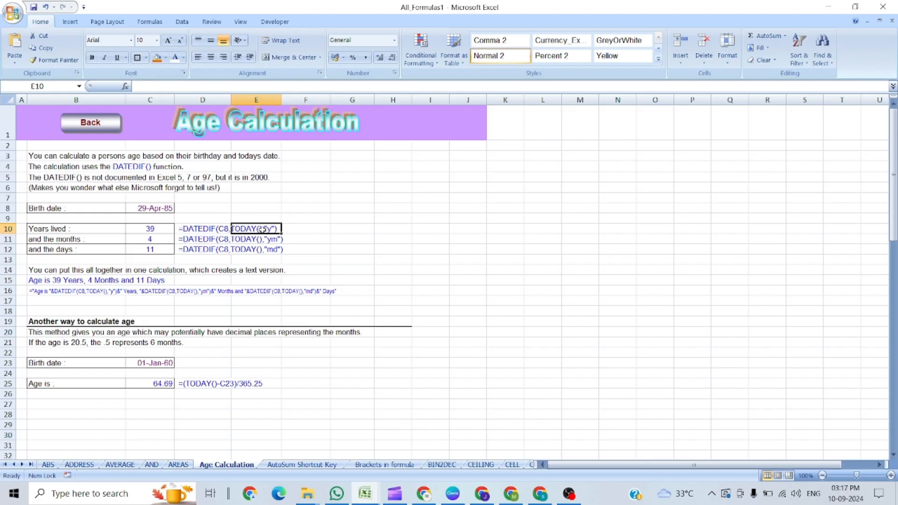
click(291, 229)
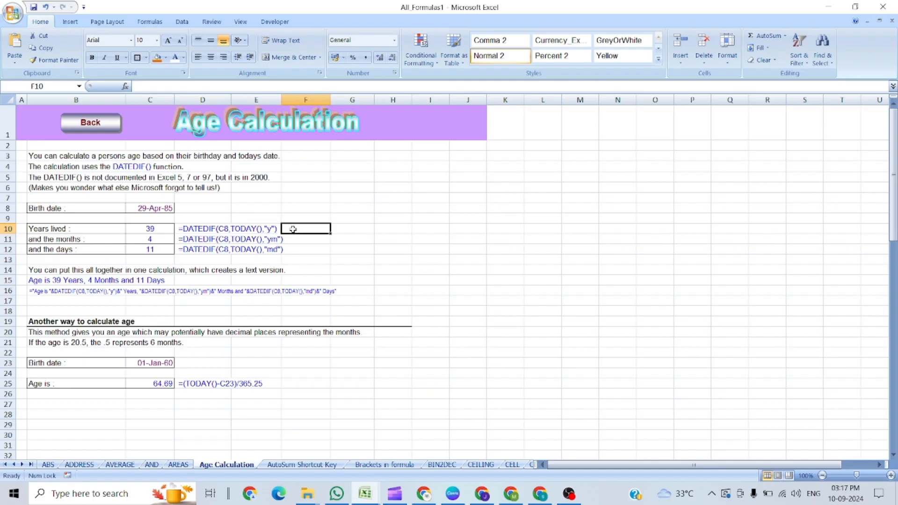
click(230, 238)
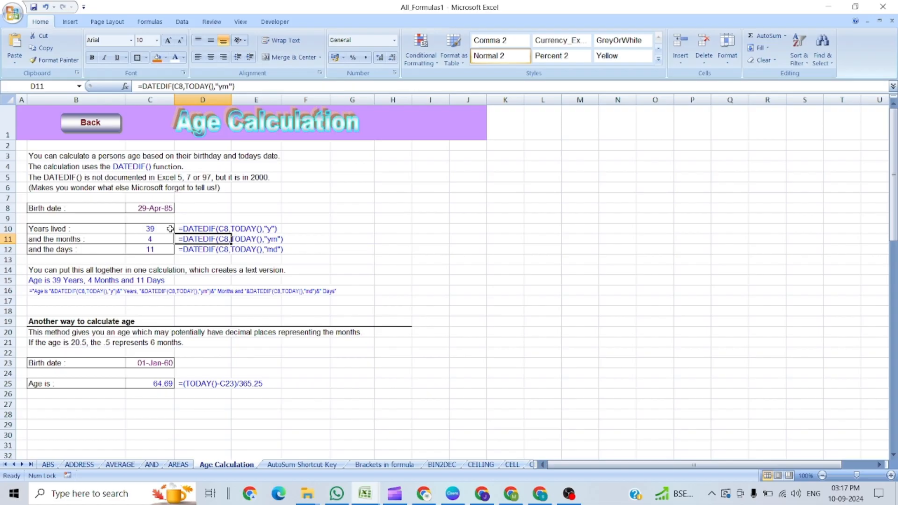
click(151, 209)
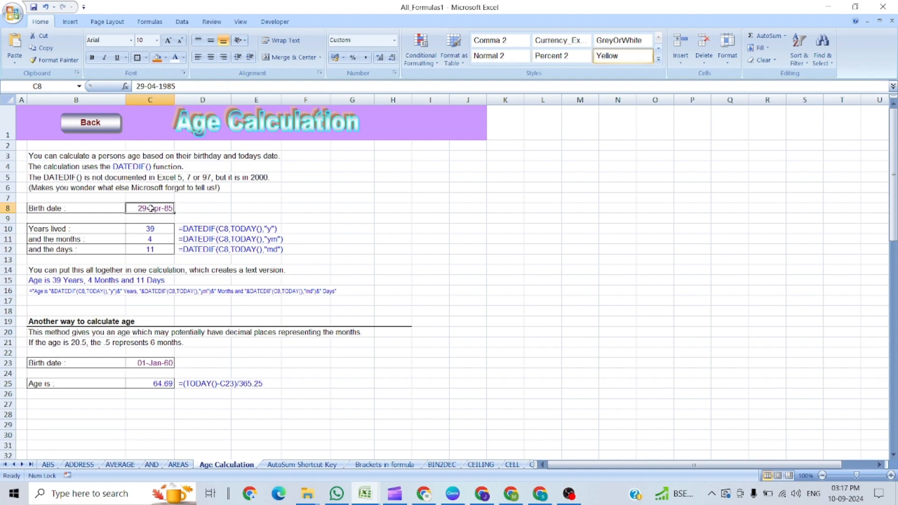
Step: Enter the formula =TODAY() in cell G8
click(360, 205)
text(=)
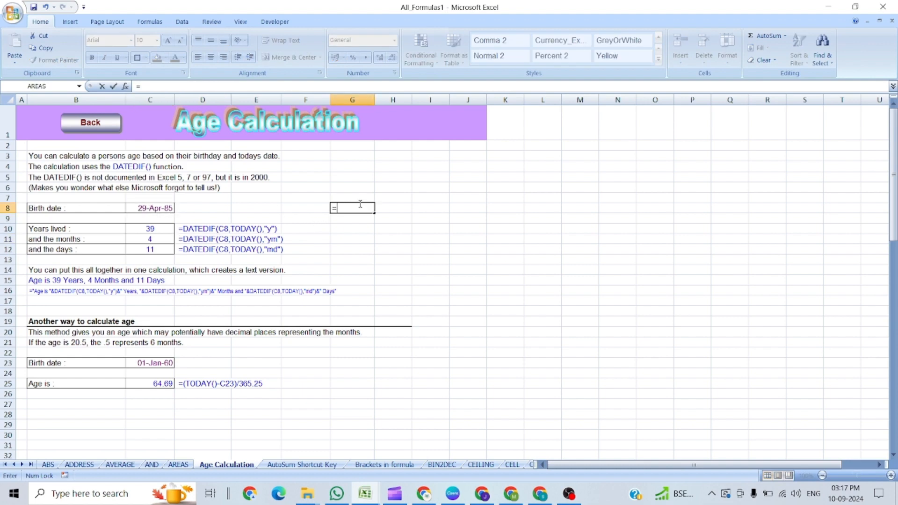
text(toda)
key(Tab)
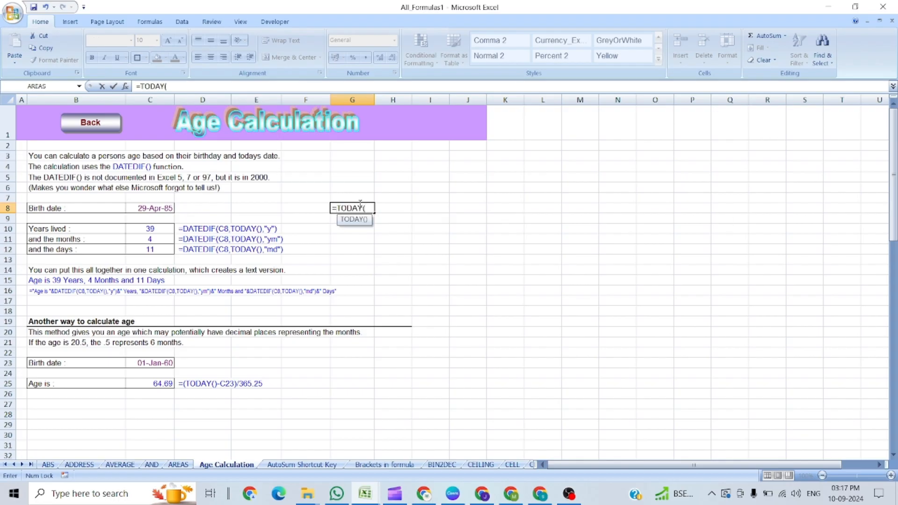
text())
key(Return)
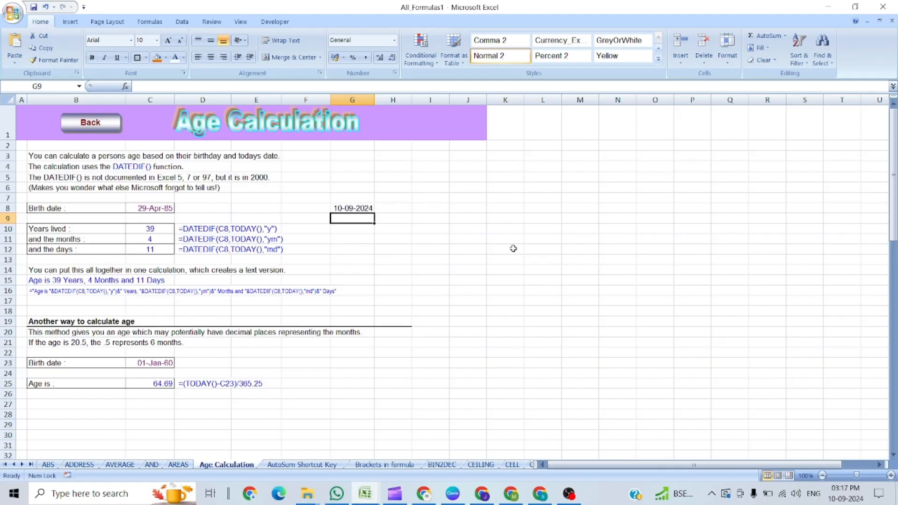
Step: Add the headings "today" in G7 and "dob" in H7
key(Up)
key(Right)
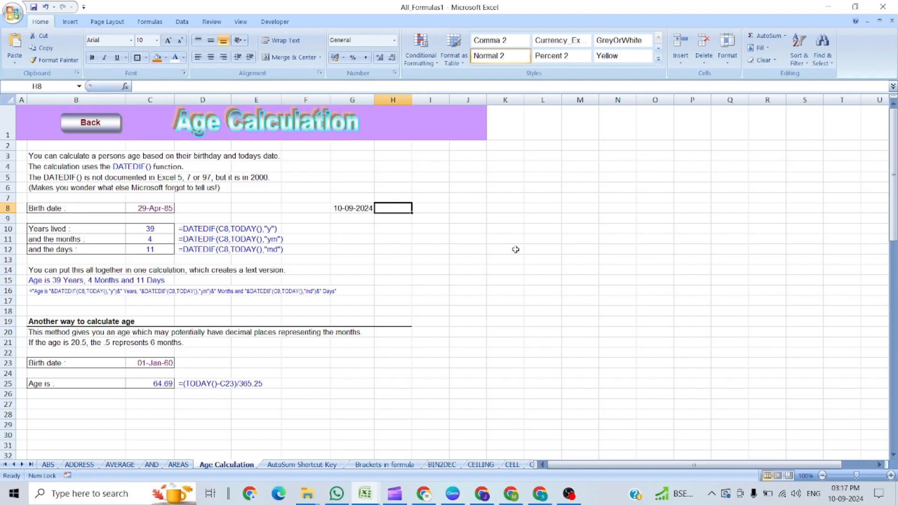
key(Left)
key(Up)
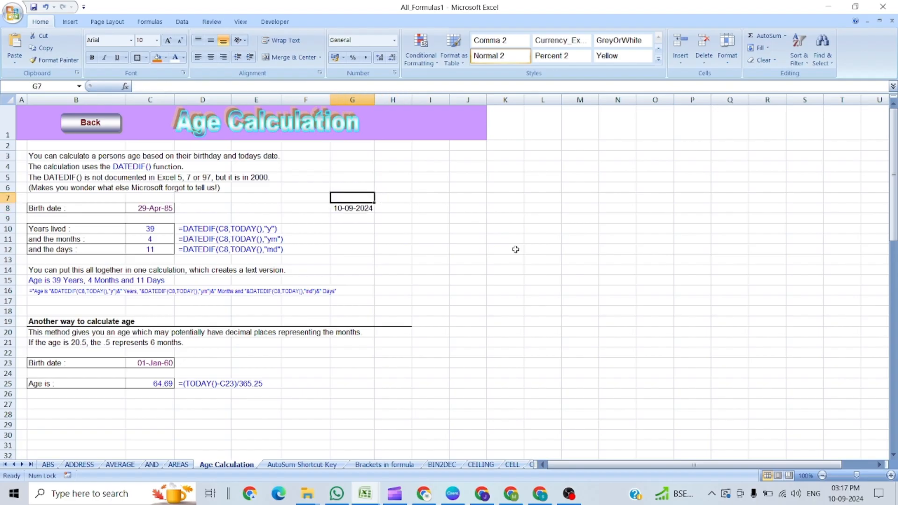
text(today)
key(Return)
key(Up)
key(Right)
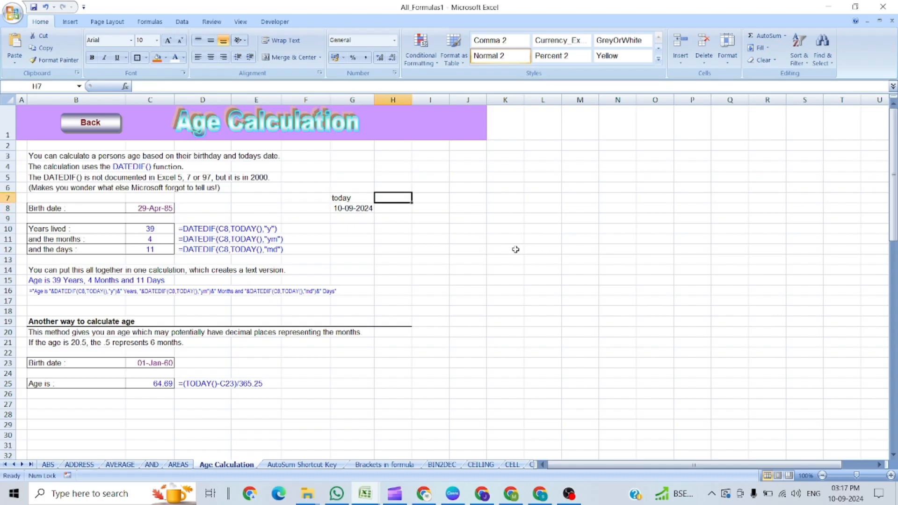
text(a)
text(dob)
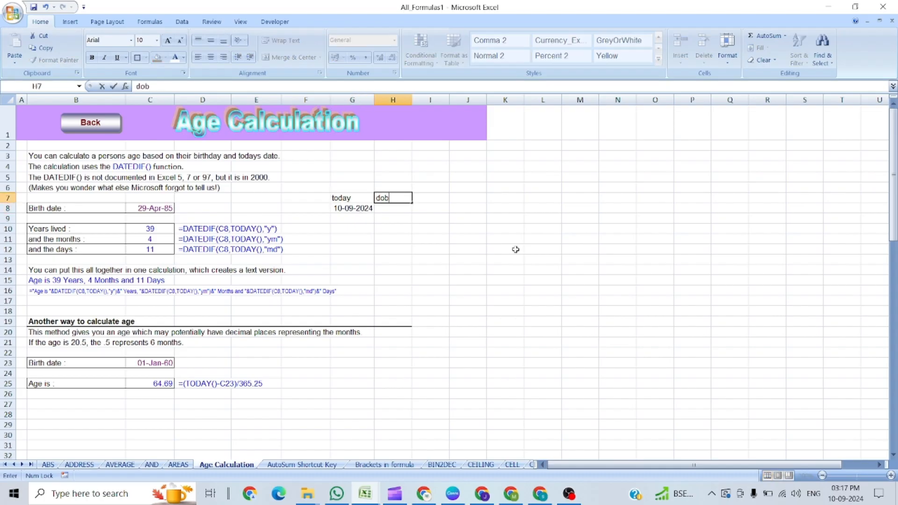
key(Return)
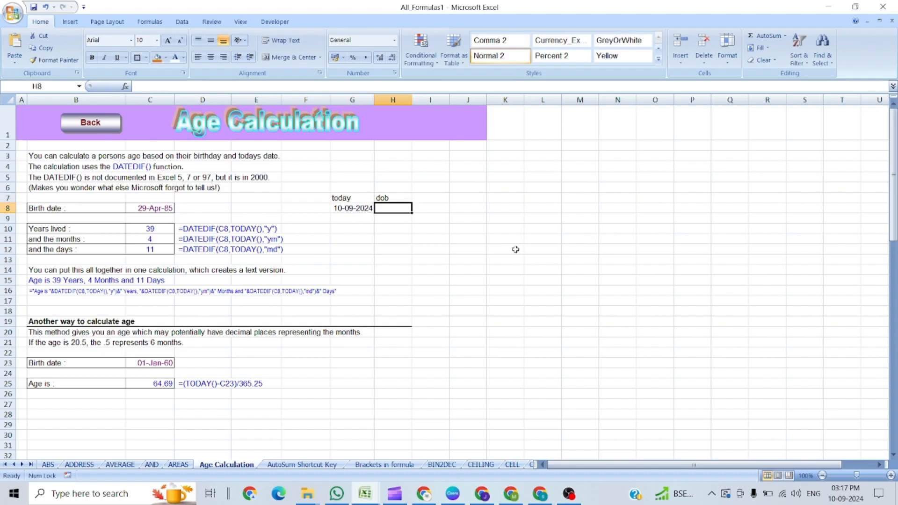
Step: Fill the TODAY formula from G8 into H8 and autofit the width of column H
key(ctrl+r)
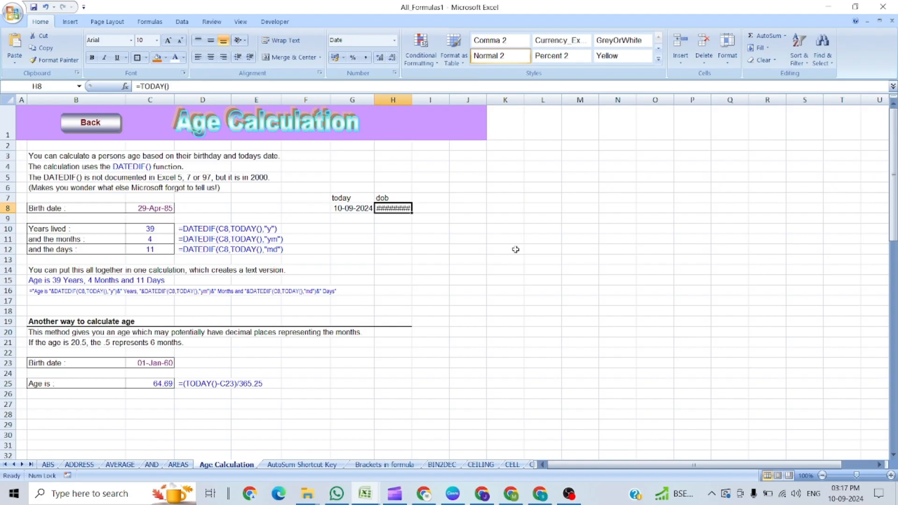
double_click(411, 100)
click(381, 231)
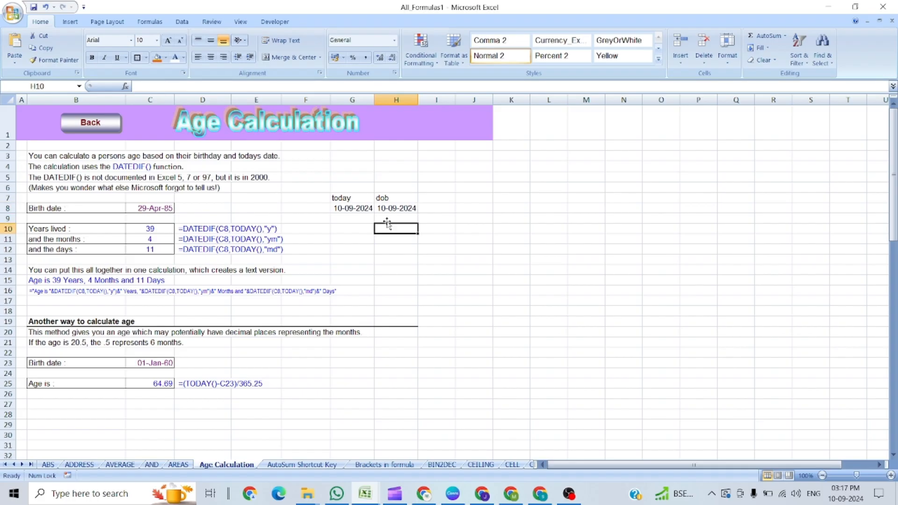
Step: Replace the TODAY formula in the dob cell H8 with today's date as a fixed value
click(391, 210)
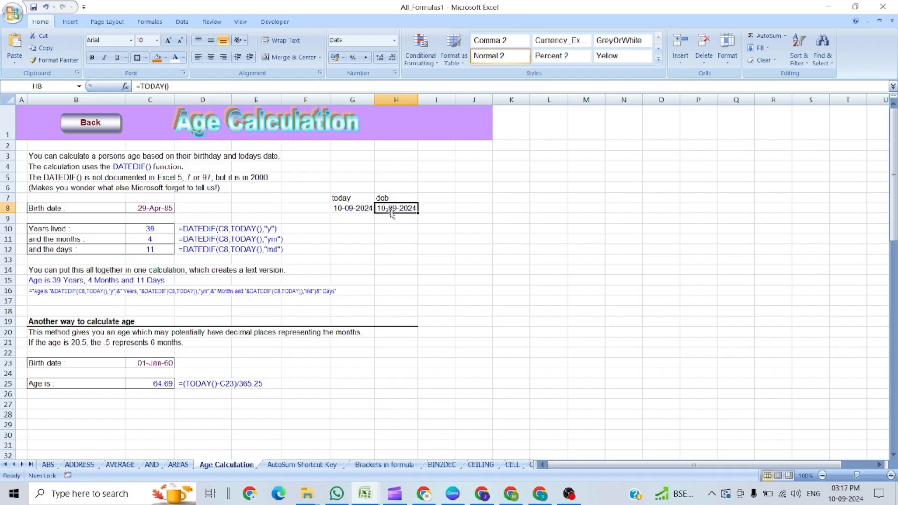
key(F2)
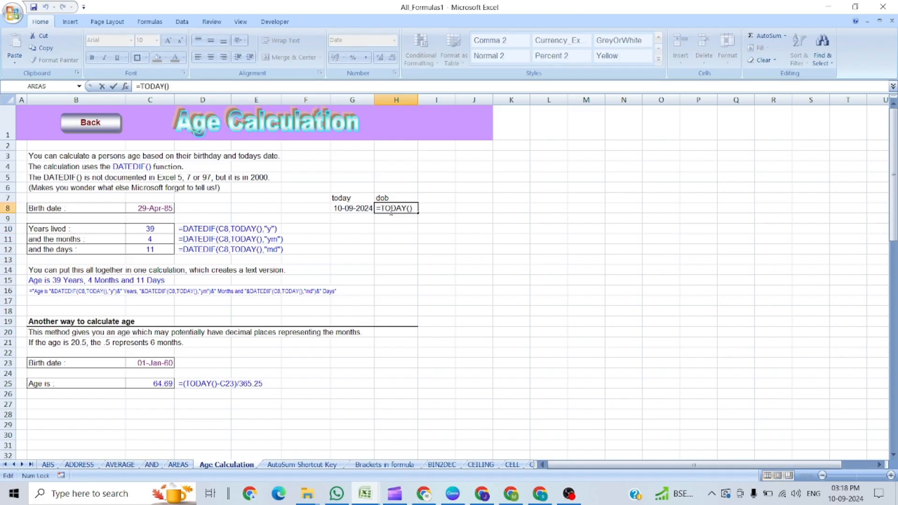
key(Escape)
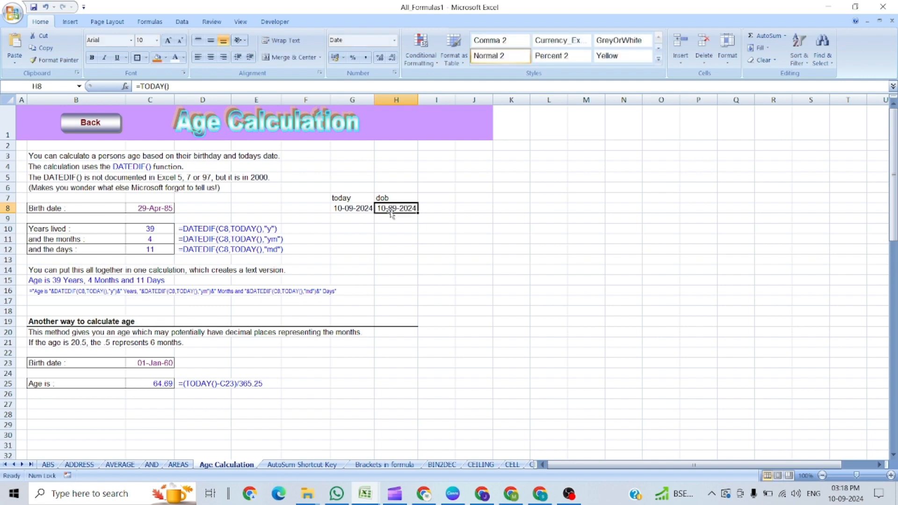
text(10-09-)
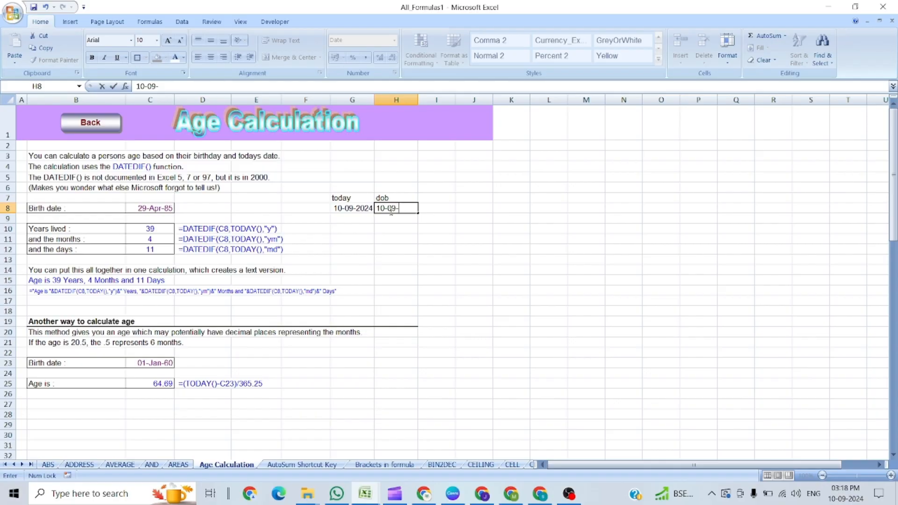
text(2024)
key(Return)
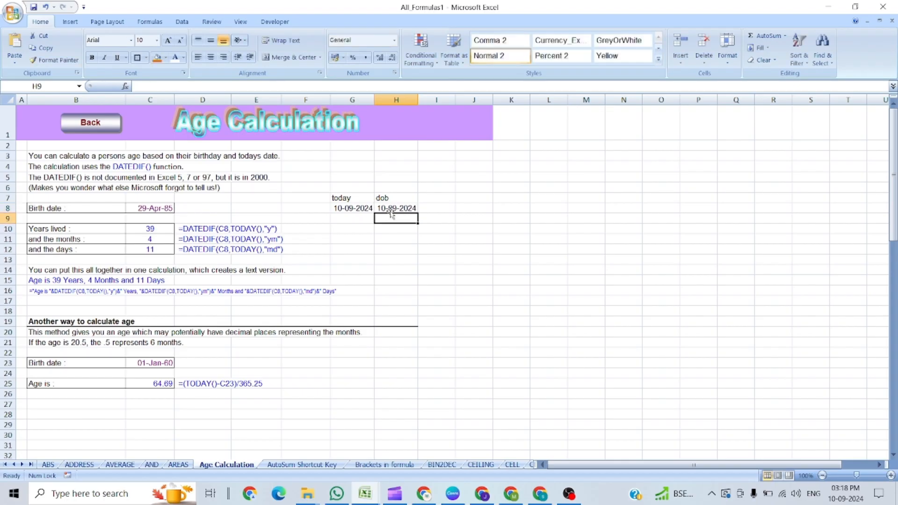
Step: Edit the date in the dob cell H8 to one year, one month and one day earlier
click(391, 211)
double_click(392, 212)
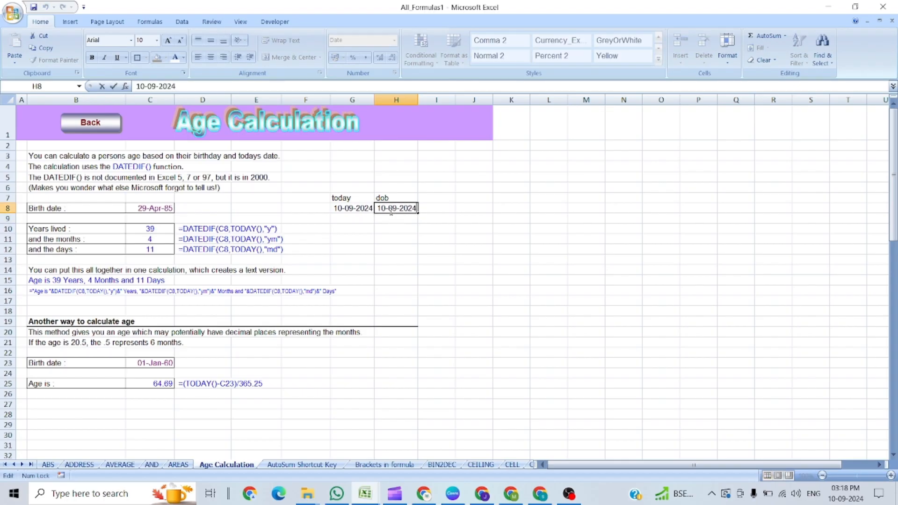
key(BackSpace)
text(3)
key(BackSpace)
text(8)
key(BackSpace)
key(BackSpace)
text(09)
key(Return)
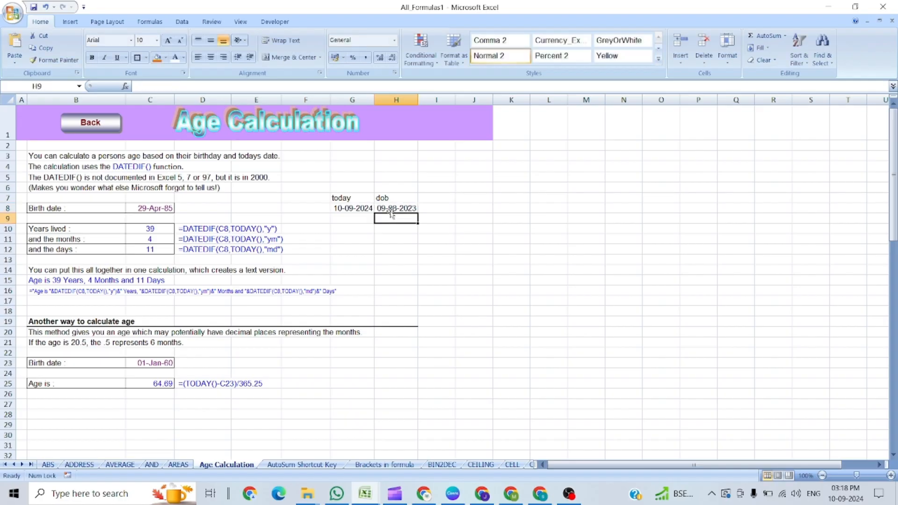
Step: Enter =DATEDIF(H8,G8,"Y") in H9 to calculate the full years between the dob and today
text(=date)
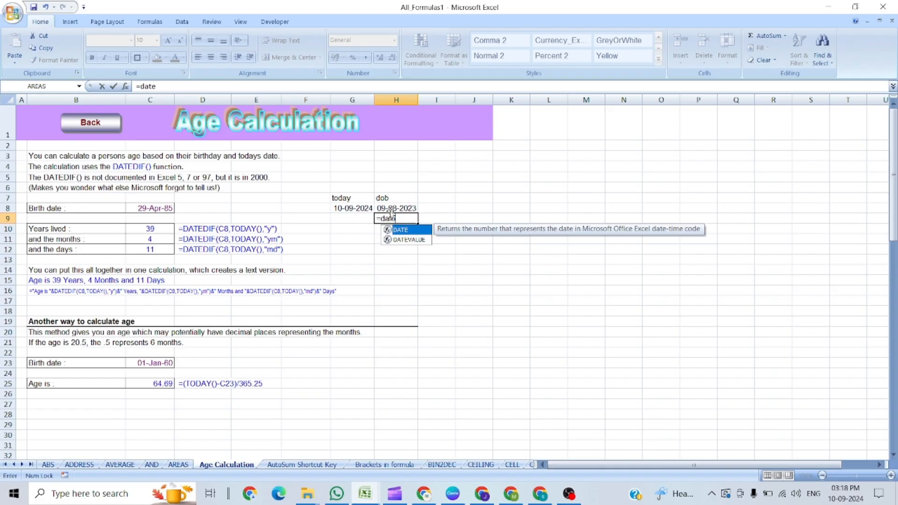
text(e)
key(BackSpace)
text(dif()
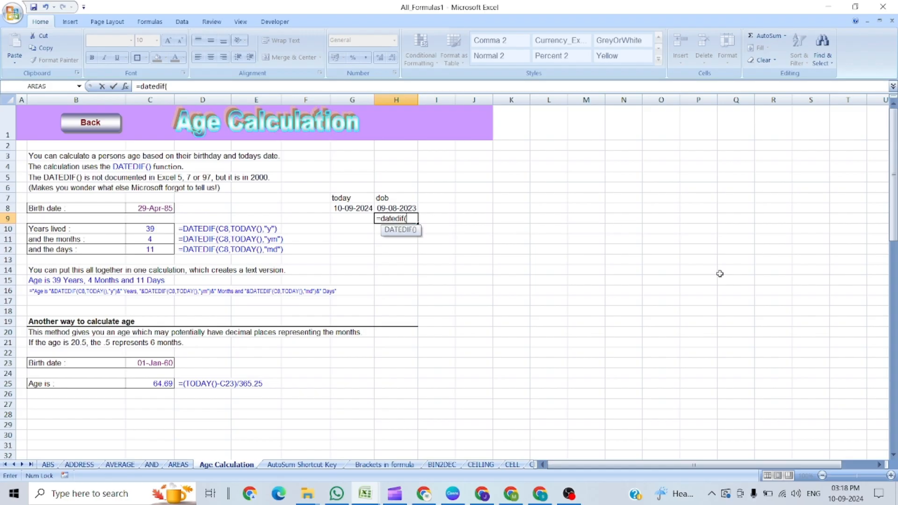
click(385, 206)
text(,)
click(357, 209)
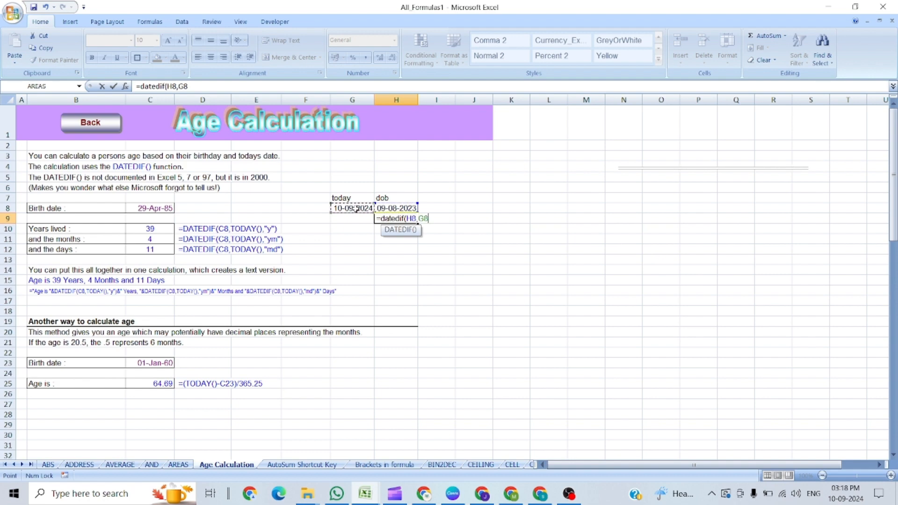
text(,)
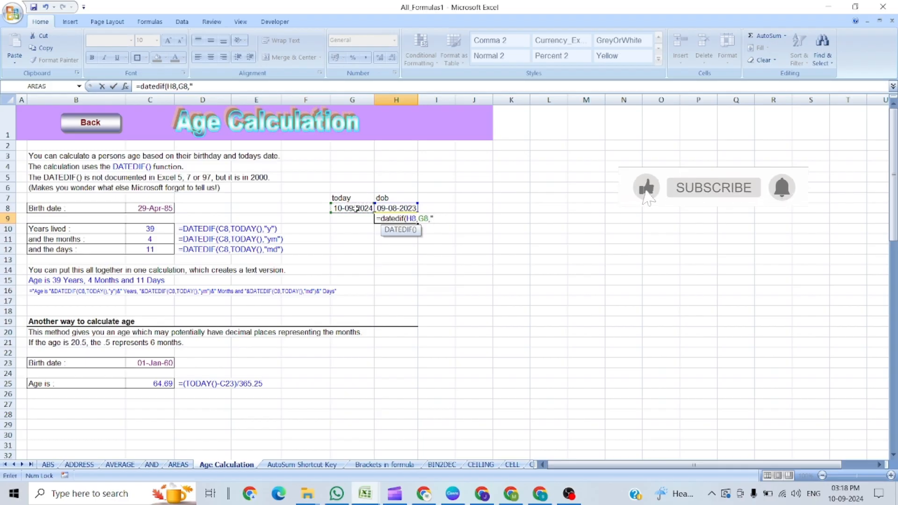
text("Y"))
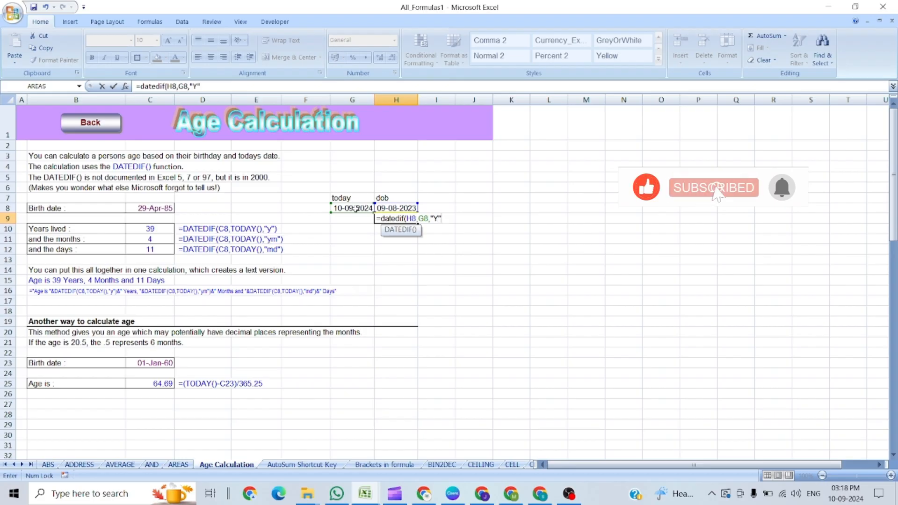
key(Return)
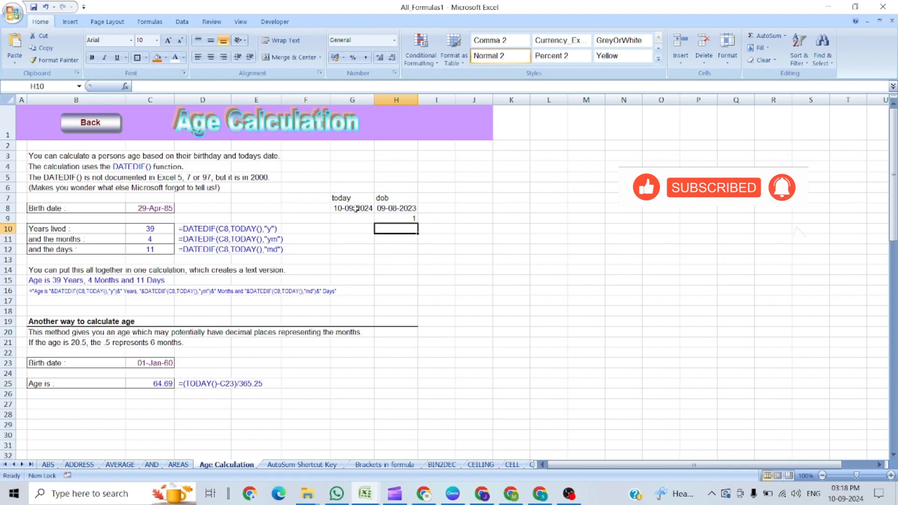
Step: Try filling the relative-reference DATEDIF formula from H9 down to H11, and inspect the copied references in H10
key(Up)
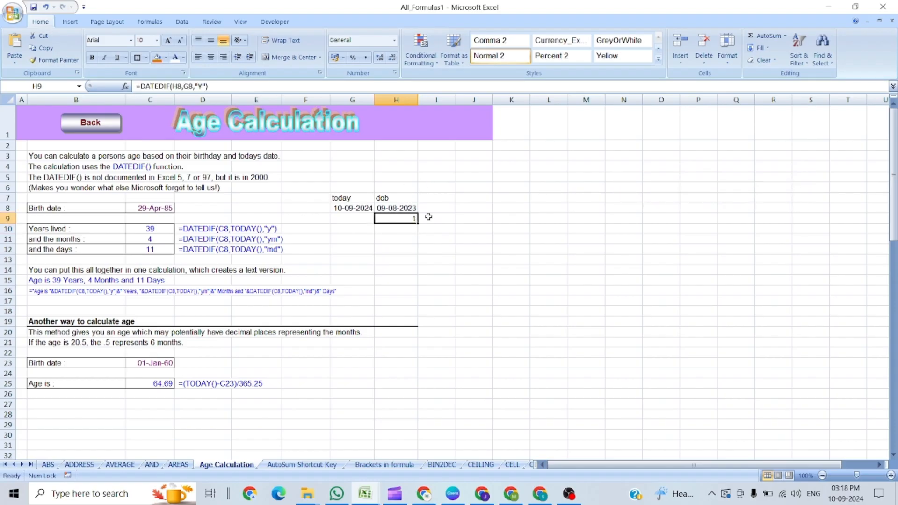
key(shift+Down)
key(shift+Down)
key(ctrl+d)
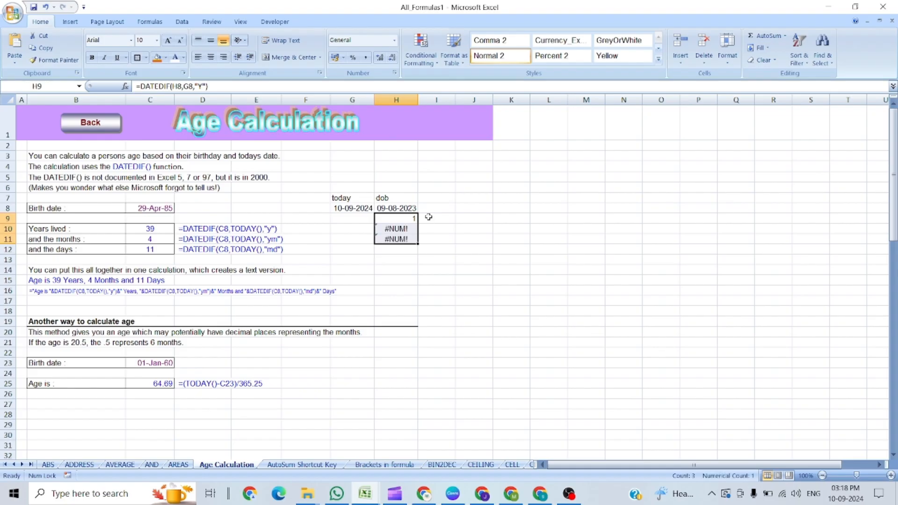
key(Down)
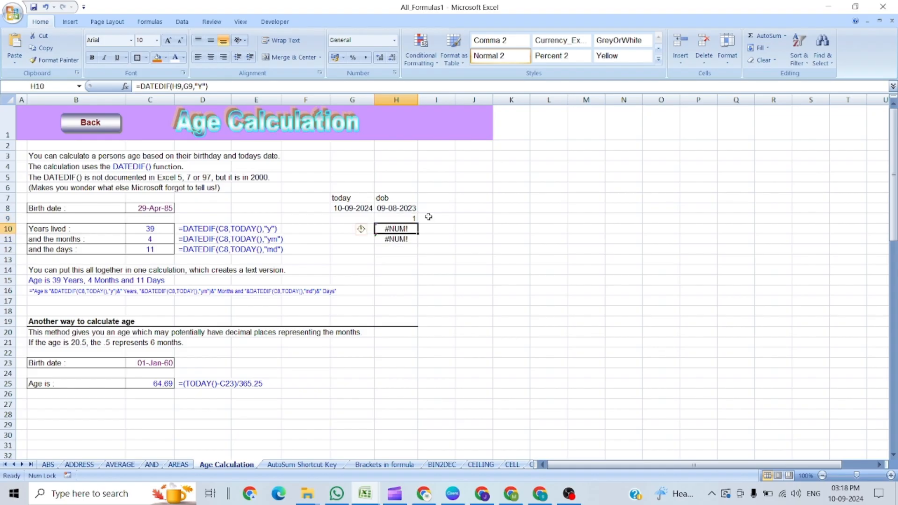
key(F2)
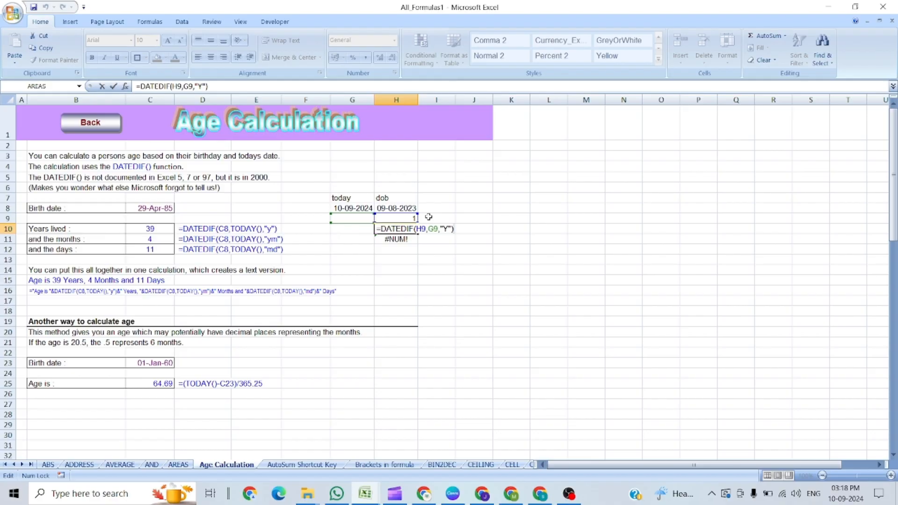
key(Escape)
key(Up)
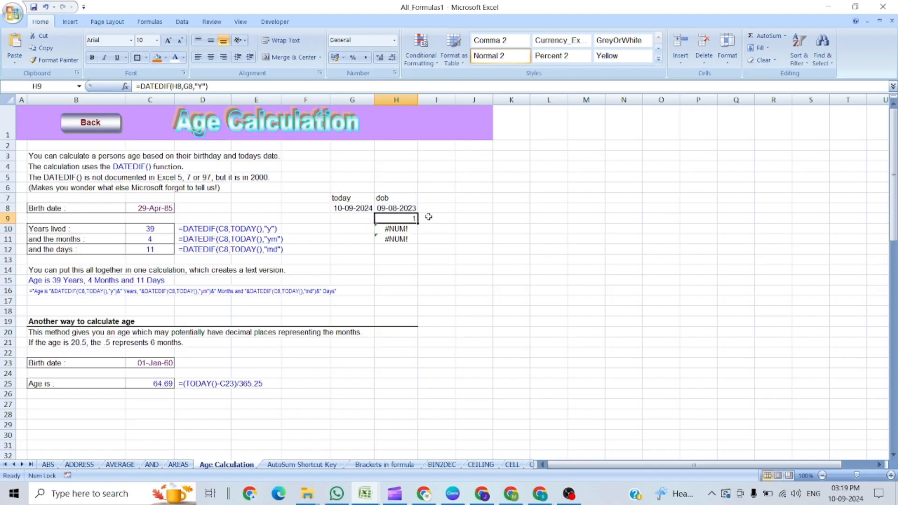
Step: Make both date references in the H9 DATEDIF formula absolute, as $H$8 and $G$8
key(F2)
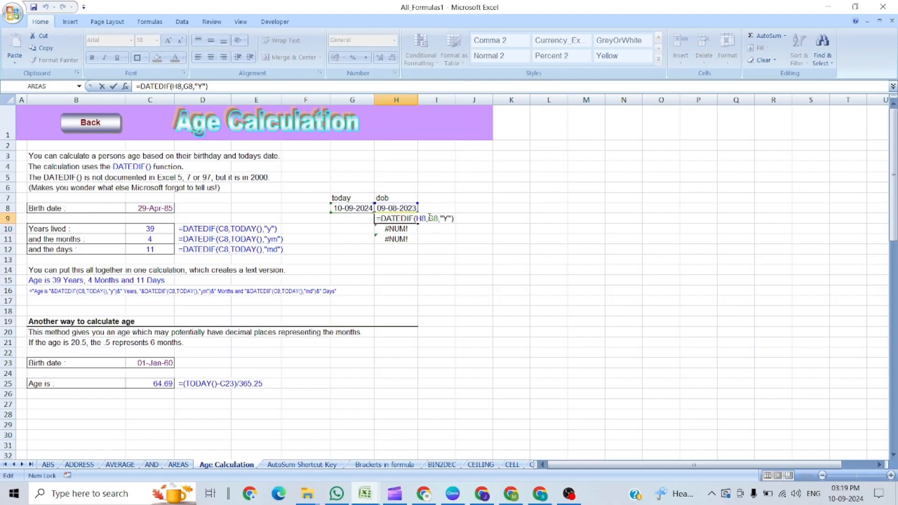
click(436, 218)
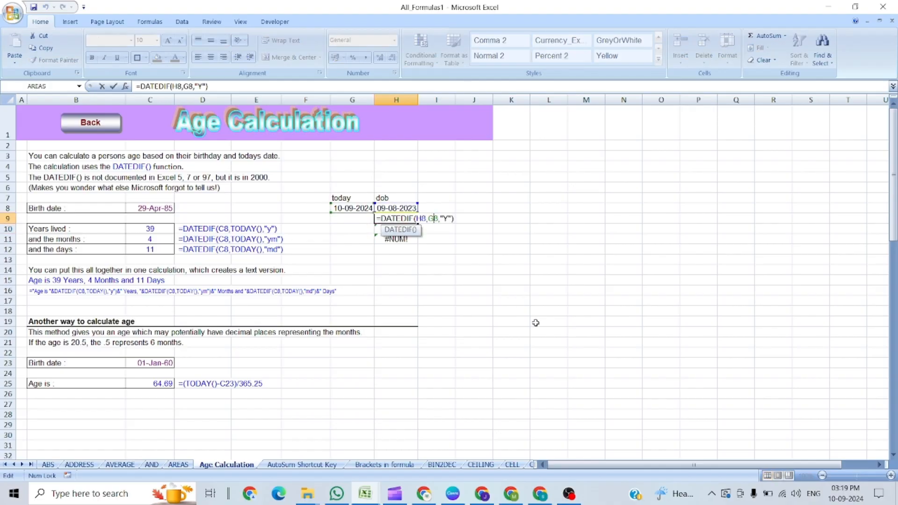
key(F4)
click(422, 218)
key(F4)
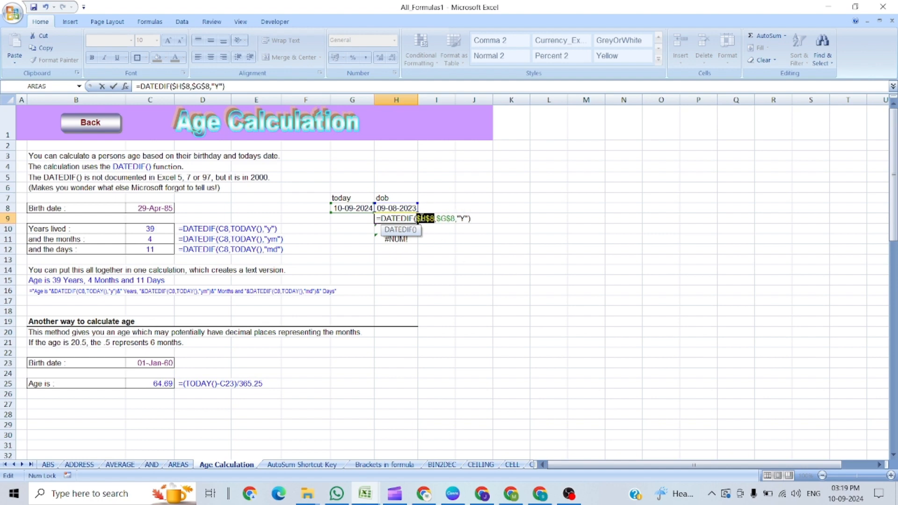
key(Return)
key(Up)
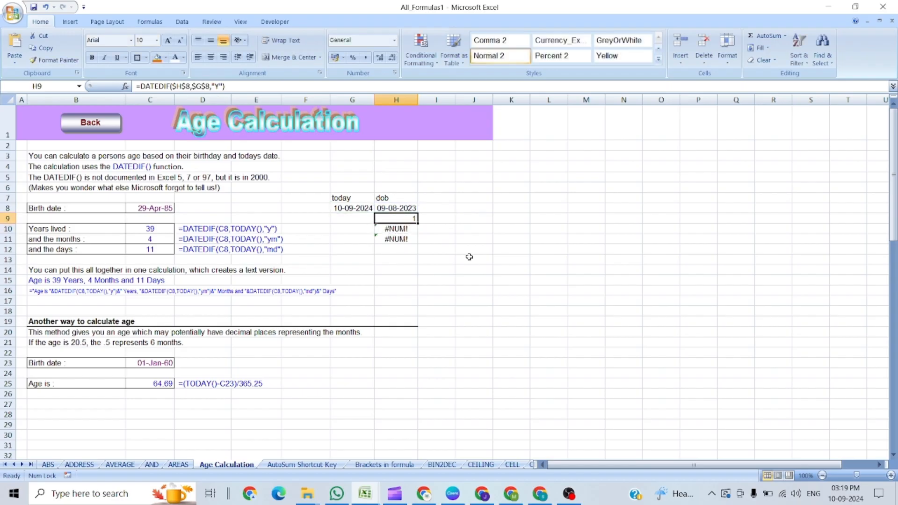
Step: Fill the absolute-reference DATEDIF formula from H9 down through H11
key(shift+Down)
key(shift+Down)
key(ctrl+d)
key(Down)
key(Down)
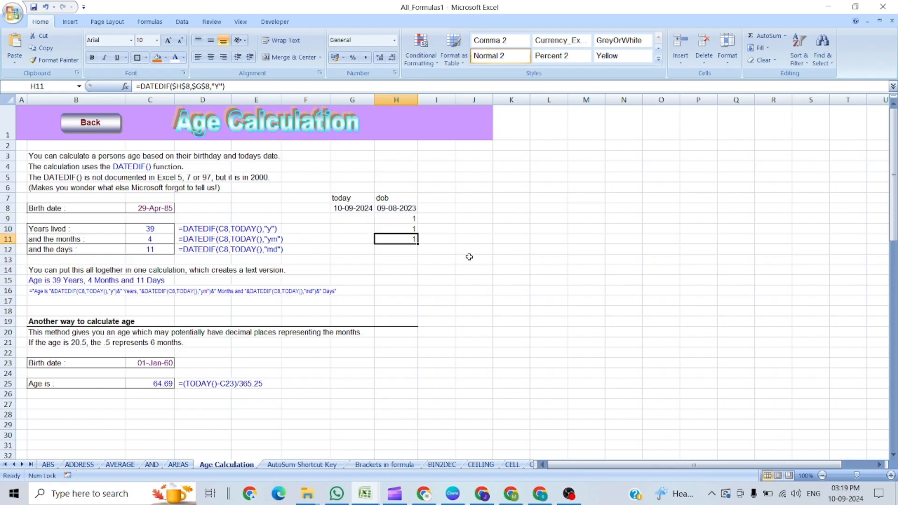
Step: Change the DATEDIF unit in H10 to "YM" for the remaining months
key(Up)
key(F2)
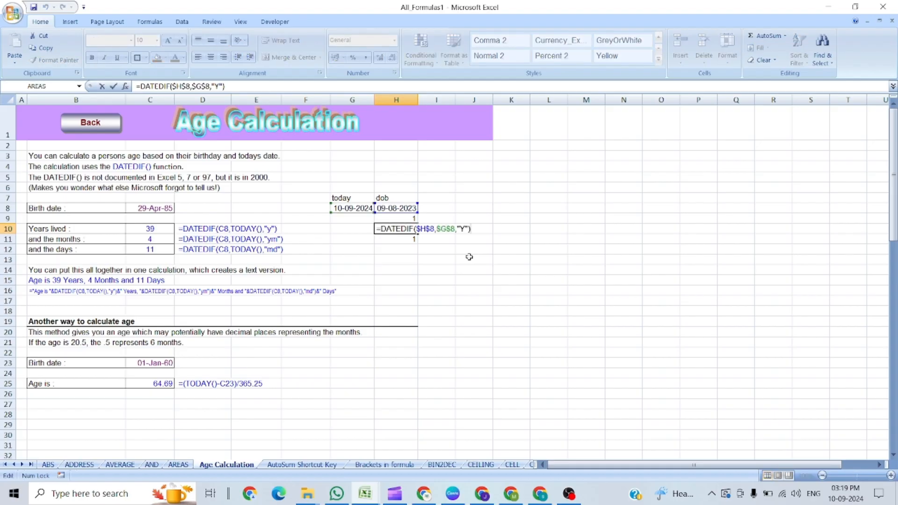
key(Left)
key(BackSpace)
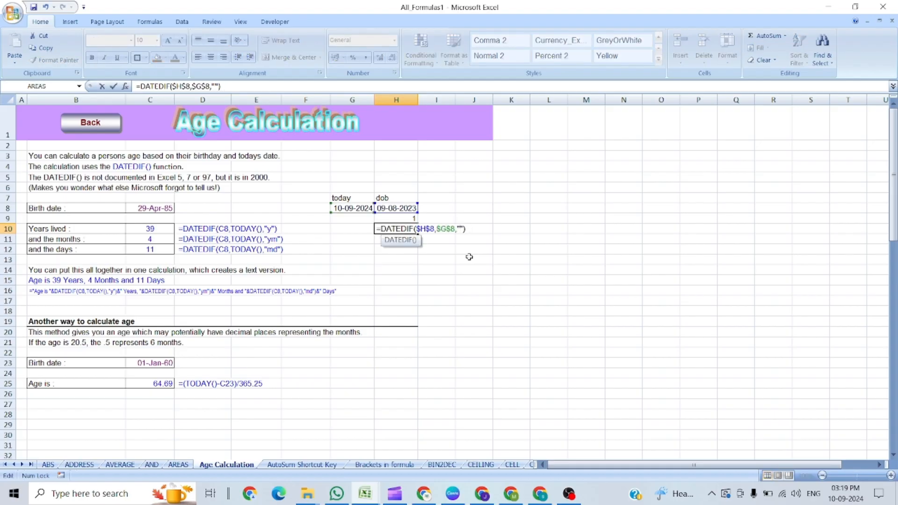
text(Y)
key(Return)
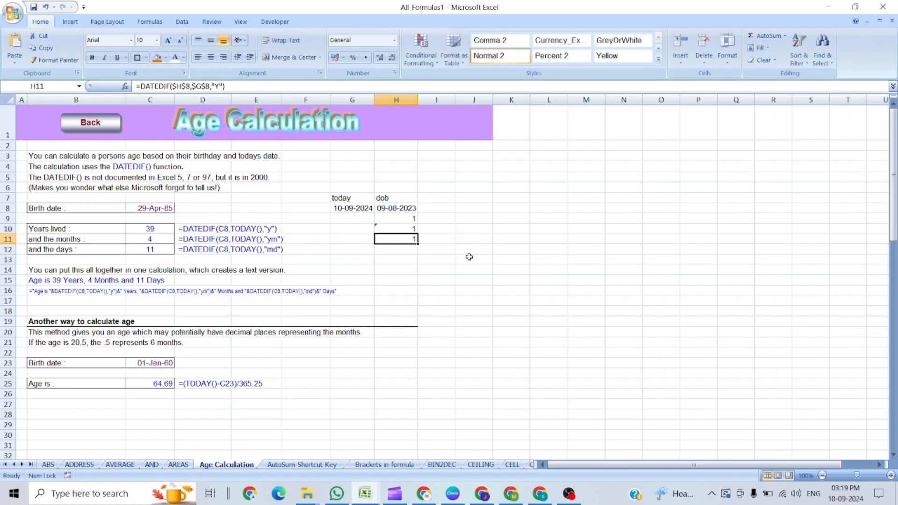
Step: Change the DATEDIF unit in H11 to "MD" for the remaining days
key(F2)
key(Left)
key(Left)
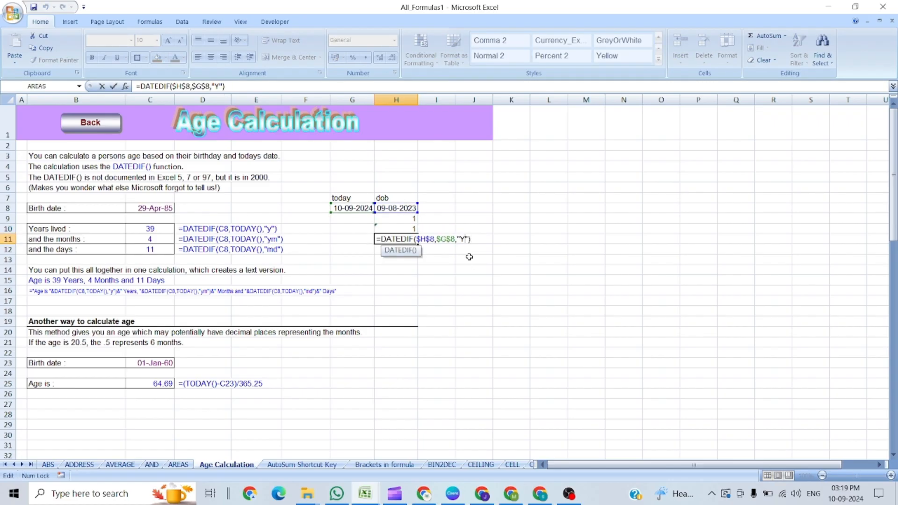
key(BackSpace)
text(ym)
key(Return)
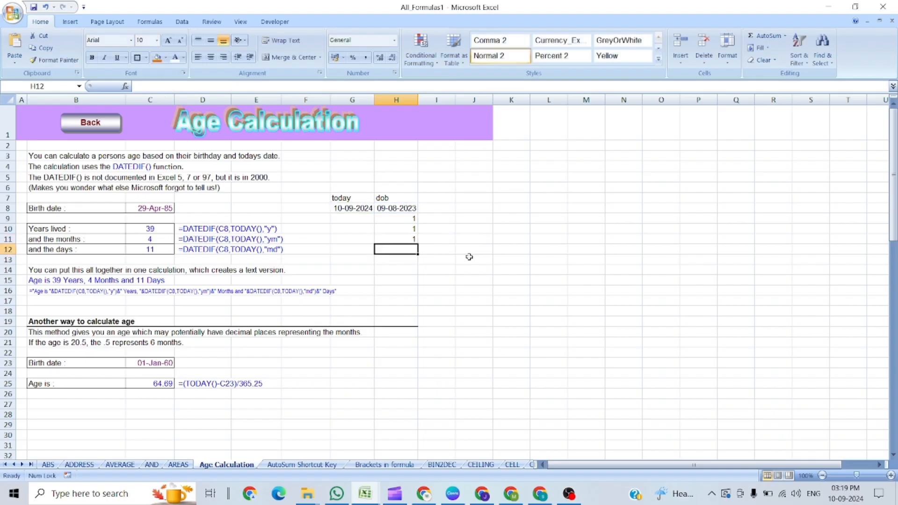
Step: Label the three results in G9:G11 as "Year", "Month" and "DAY"
key(Up)
key(Up)
key(Up)
key(Left)
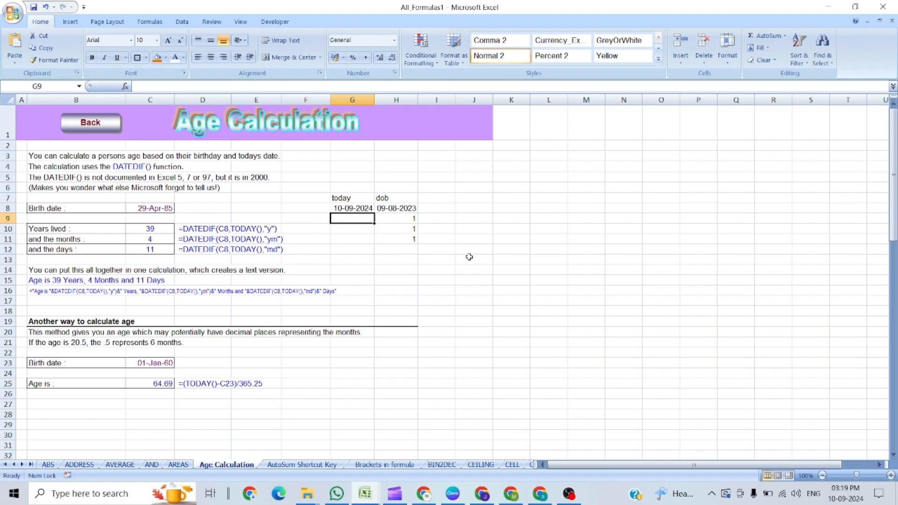
text(Year)
key(Return)
text(Mont)
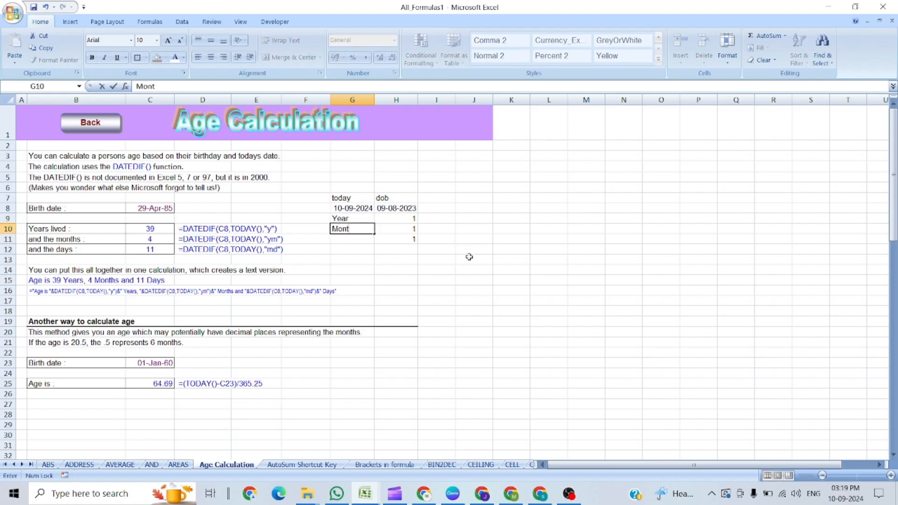
text(h)
key(Return)
text(DA)
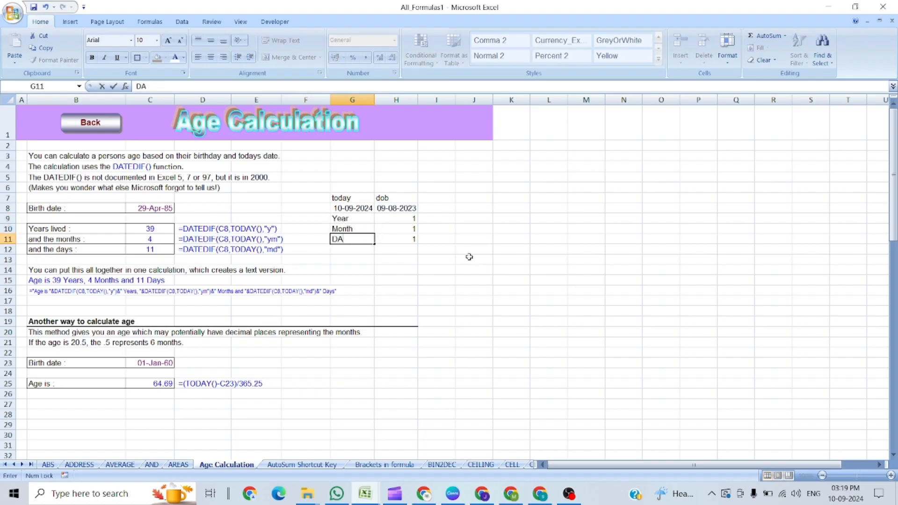
text(Y)
key(Return)
Step: Change the day, month and year in the dob cell H8 to a different, earlier sample birth date
key(Up)
key(Up)
key(Up)
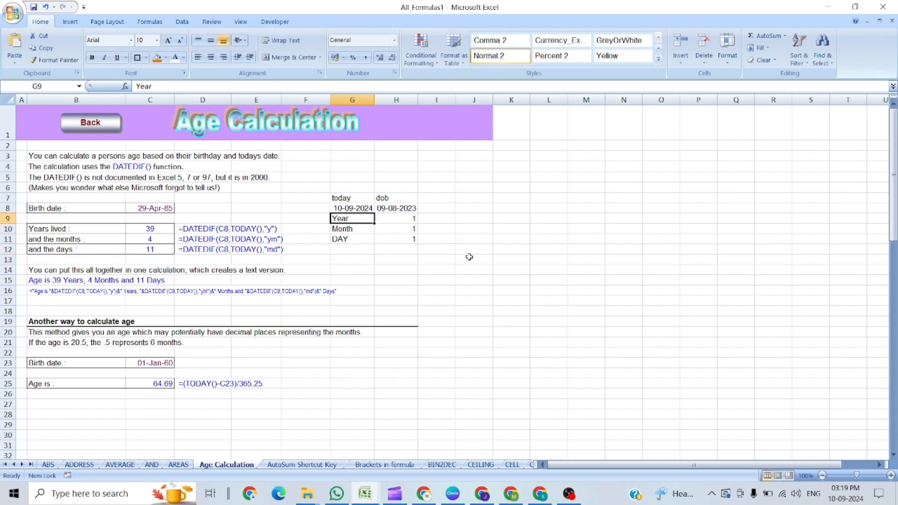
key(Up)
key(Right)
key(Left)
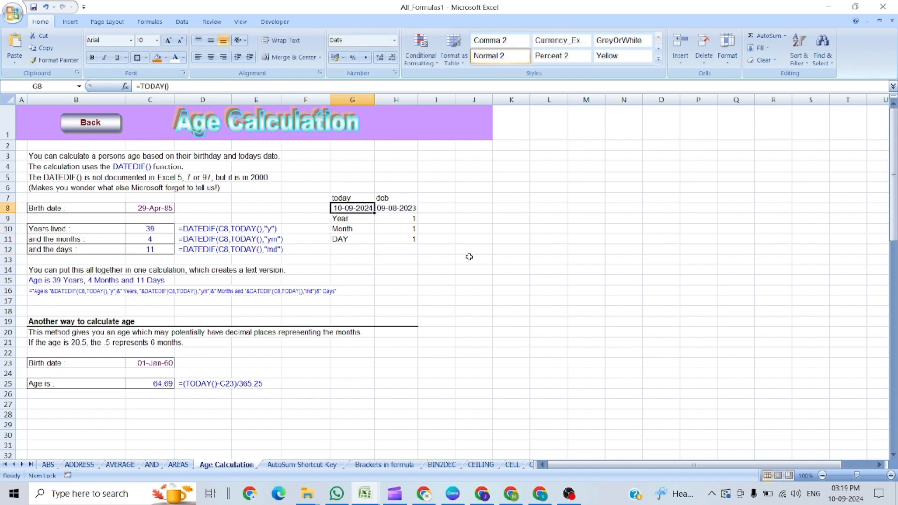
key(Right)
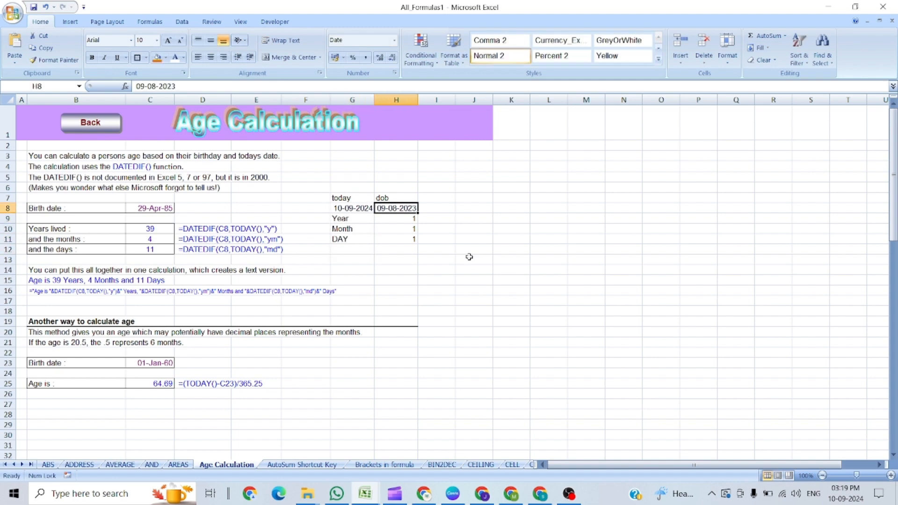
key(F2)
key(BackSpace)
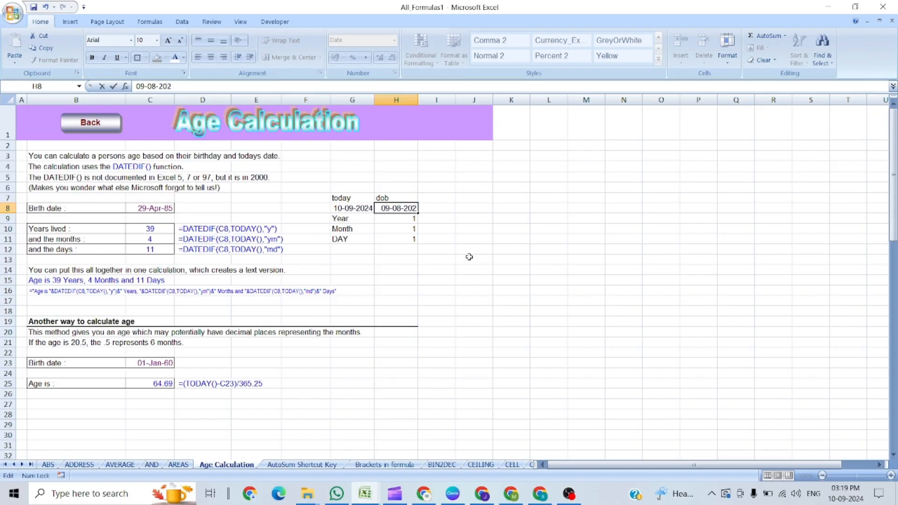
text(1)
key(Left)
key(Left)
key(Left)
key(BackSpace)
text(3)
key(BackSpace)
text(4)
key(Return)
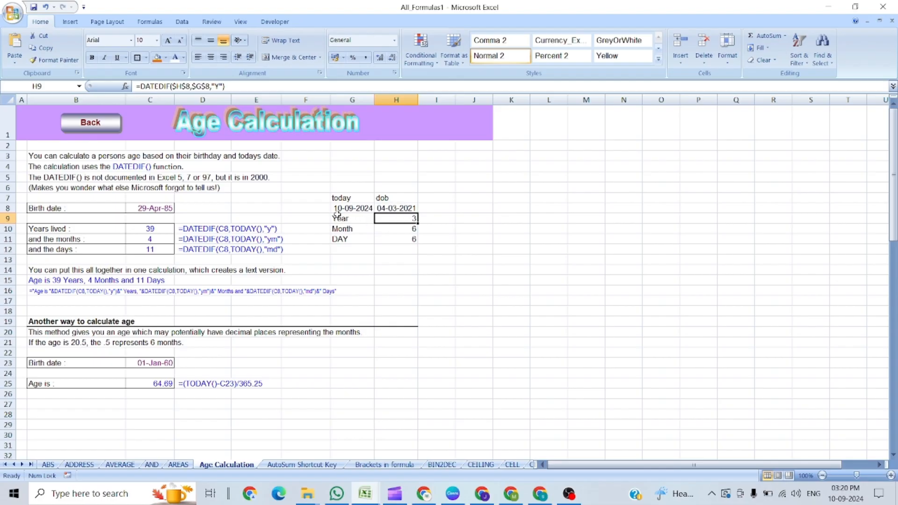
Step: Examine the day formula in H11, the decimal age formula in C25 and the combined text formula in B15
click(406, 239)
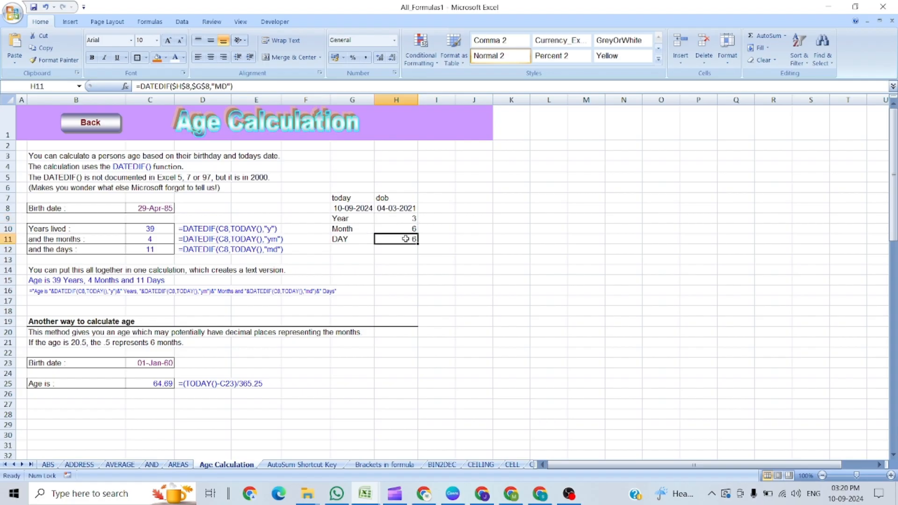
click(145, 382)
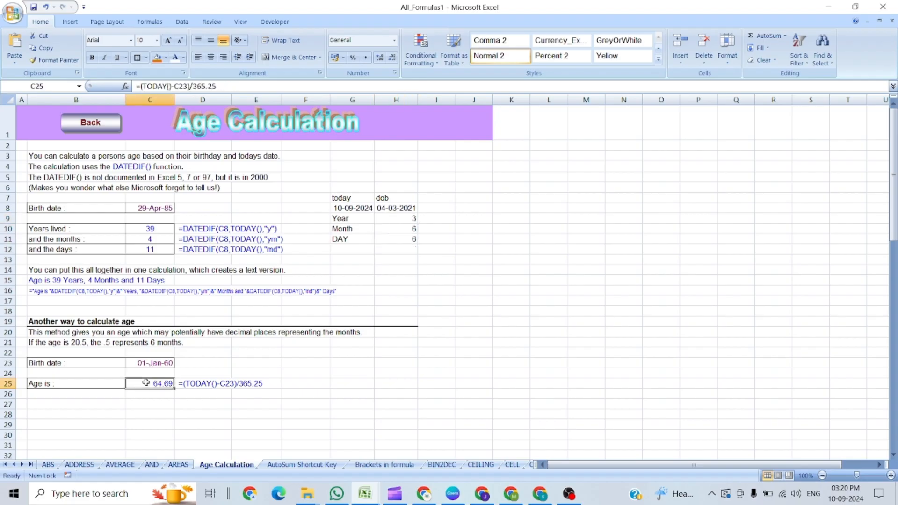
click(39, 282)
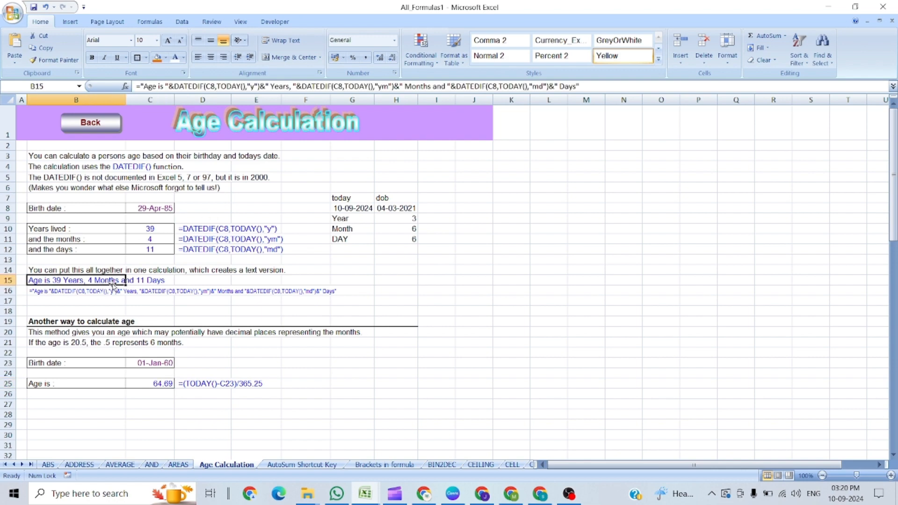
Step: Set the font size of the displayed combined age formula in B16 to 14
click(51, 293)
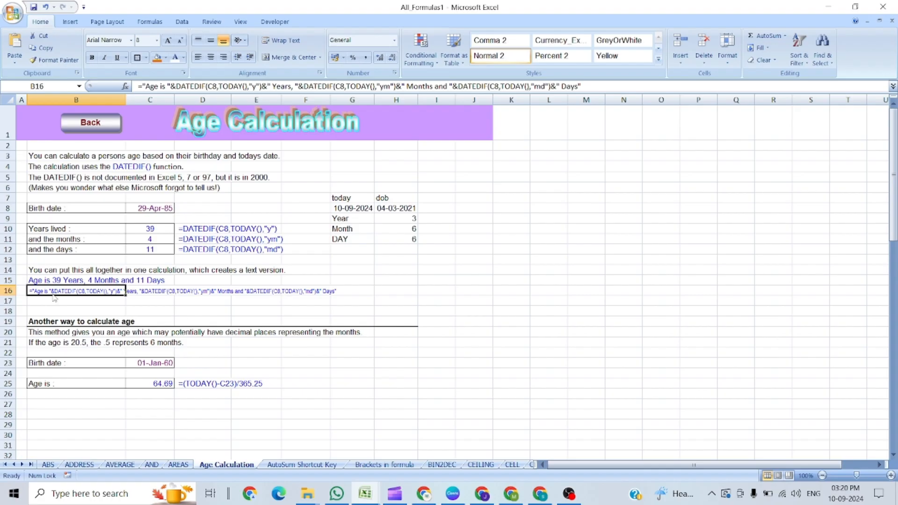
click(157, 41)
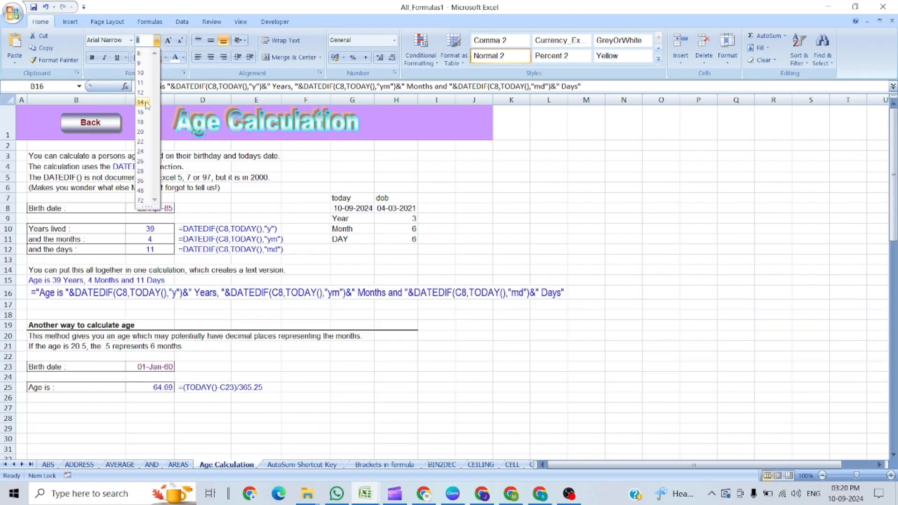
click(147, 105)
click(481, 417)
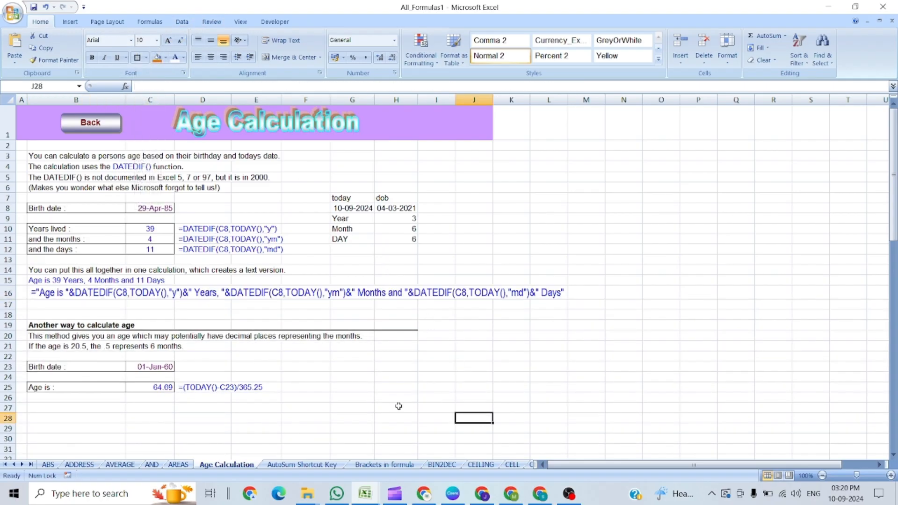
Step: Examine the text and ampersand parts of the combined age formula displayed in B16
click(33, 293)
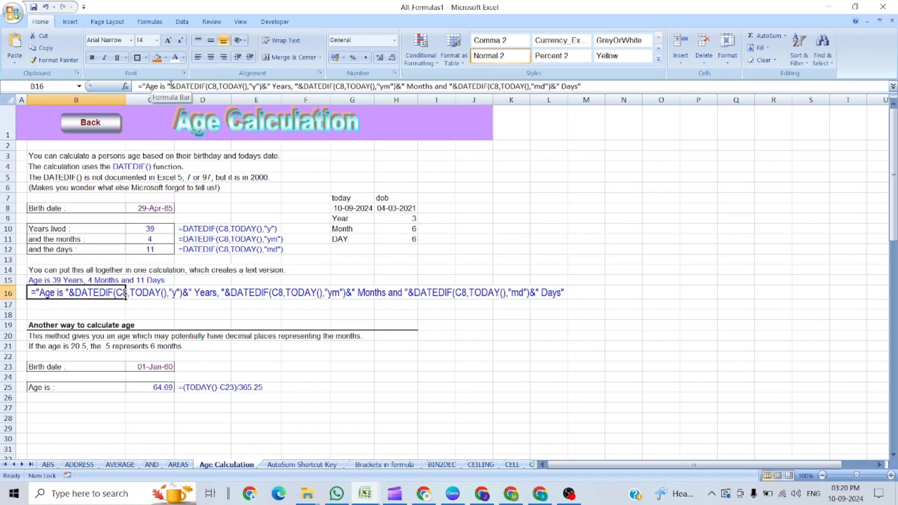
drag(176, 86, 163, 87)
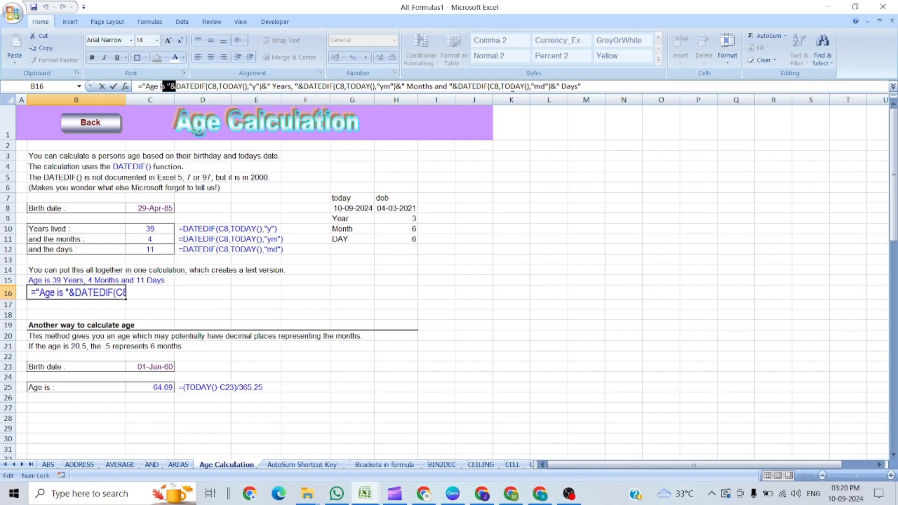
key(Escape)
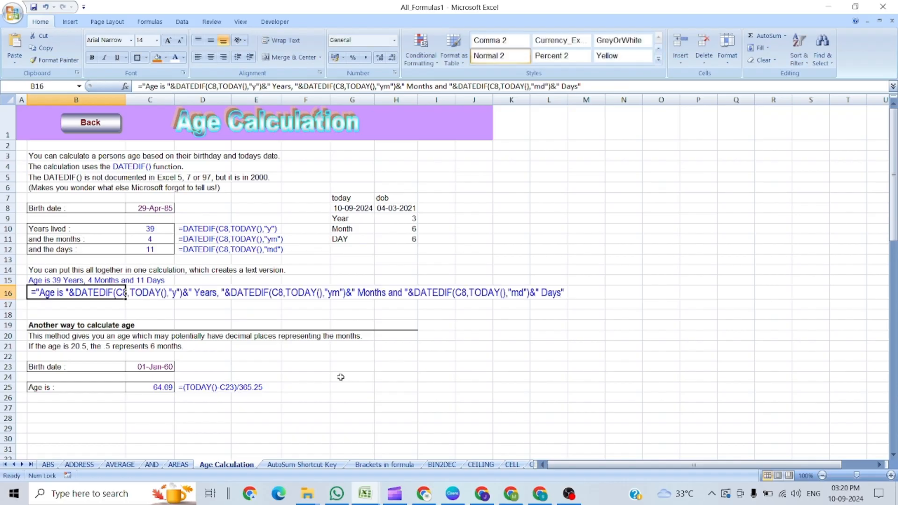
Step: Open the AutoSum Shortcut Key sheet and try AutoSum in H12 beside the North row
click(308, 466)
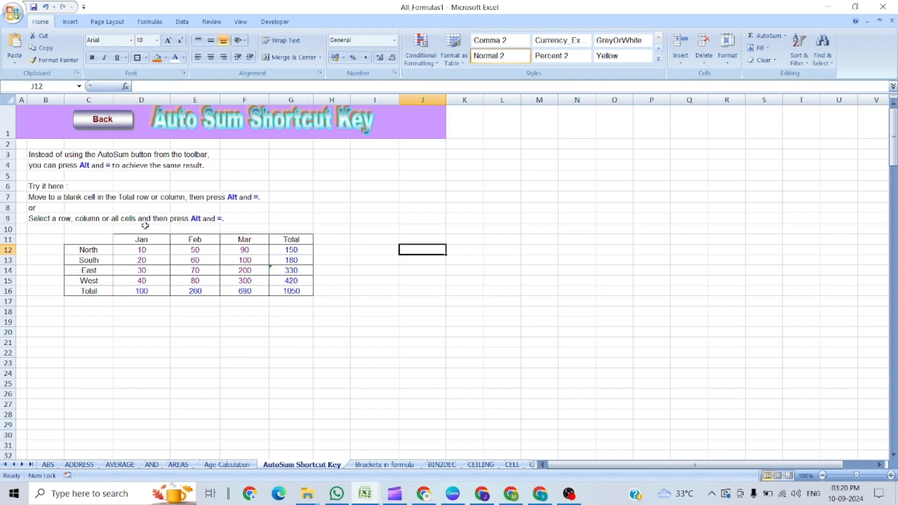
click(325, 247)
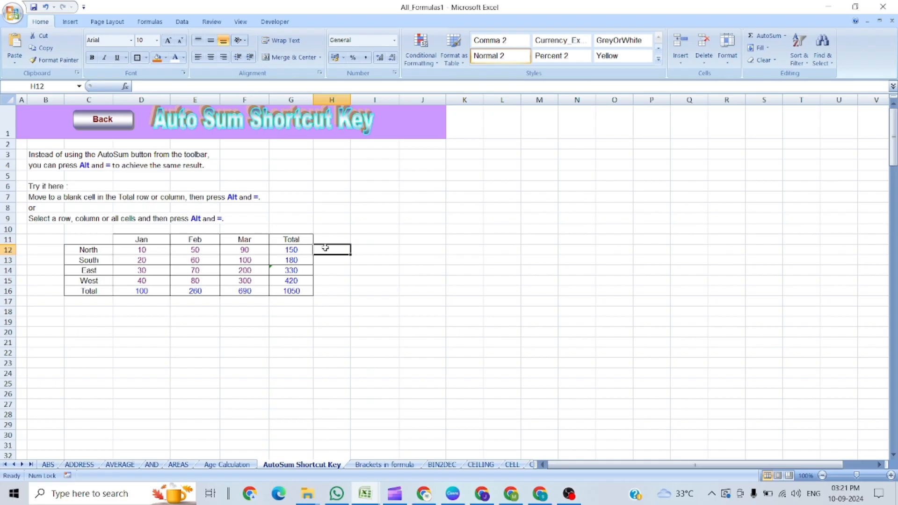
key(alt+equal)
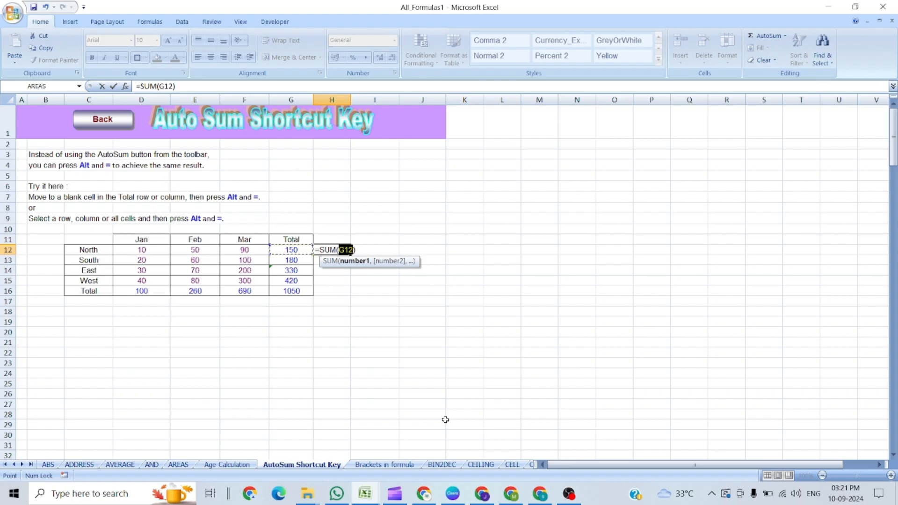
key(Escape)
Step: Clear the Total row values in D16:G16 of the monthly table
key(Down)
key(Right)
key(Right)
key(Right)
key(Down)
key(Down)
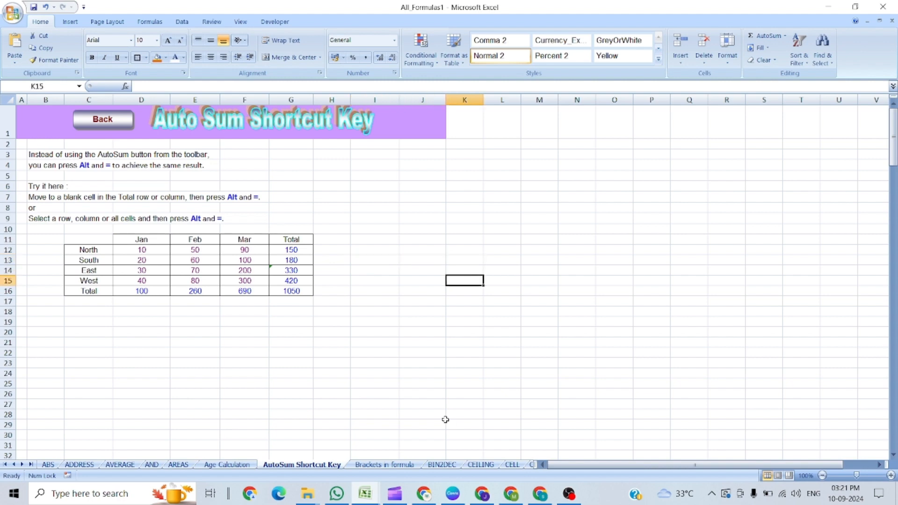
key(Down)
key(Left)
key(Left)
key(Left)
key(Left)
key(Left)
key(Down)
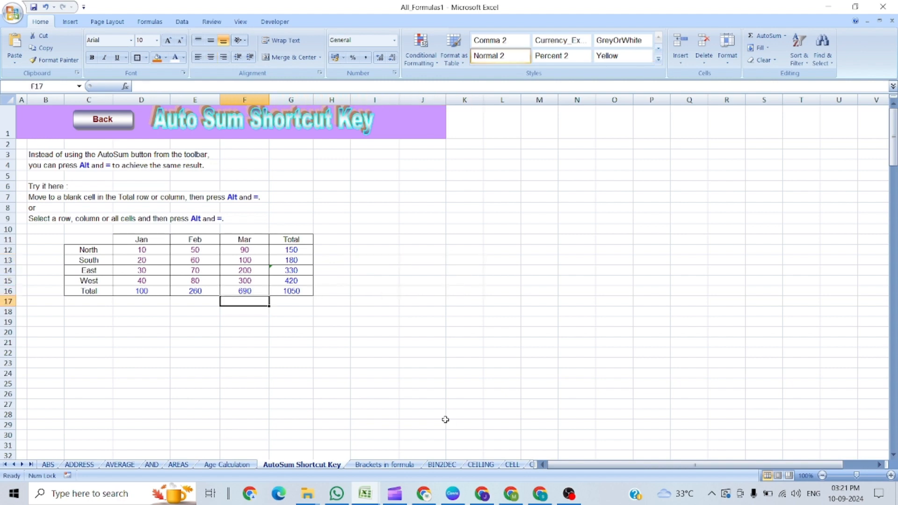
key(Left)
key(Left)
key(Up)
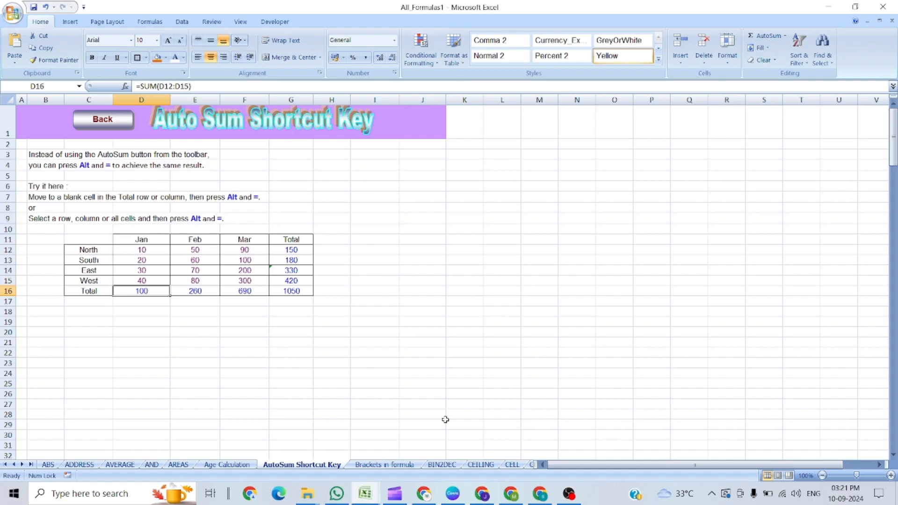
key(shift+Right)
key(shift+Right)
key(shift+Right)
key(Delete)
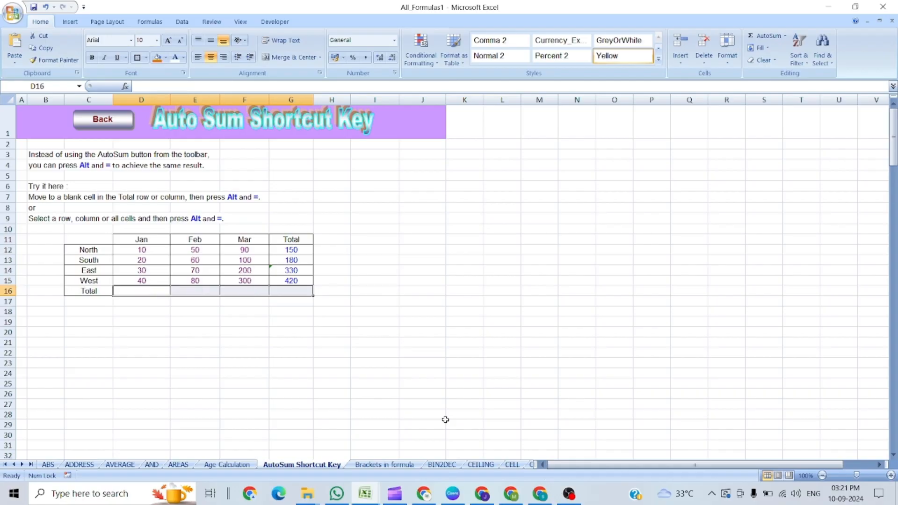
Step: Total the Jan, Feb and Mar columns in D16, E16 and F16 with AutoSum over rows 12 to 15
key(Left)
key(Right)
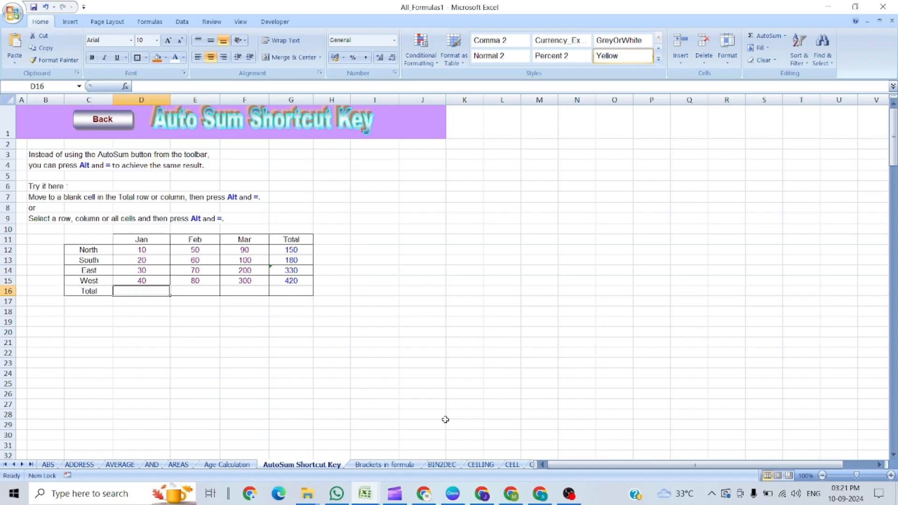
key(alt+equal)
key(Return)
key(Right)
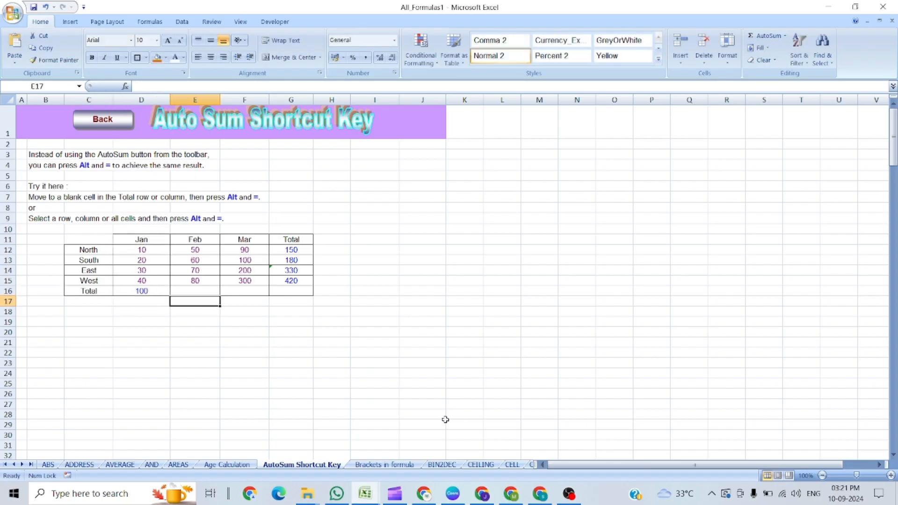
key(Up)
key(alt+equal)
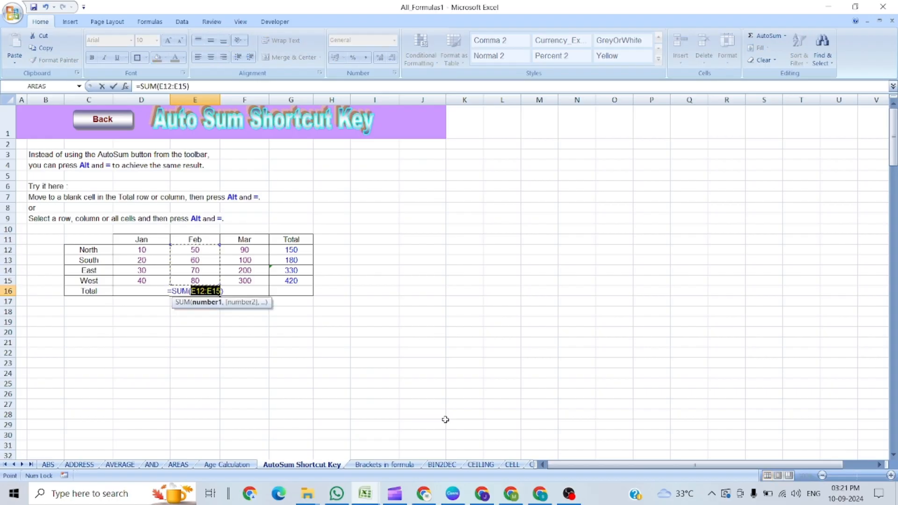
key(Return)
key(Up)
key(Right)
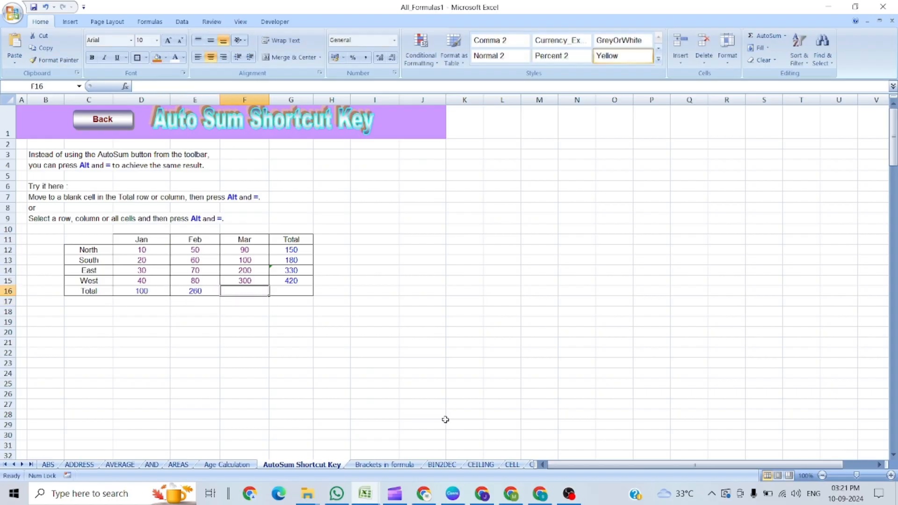
key(alt+equal)
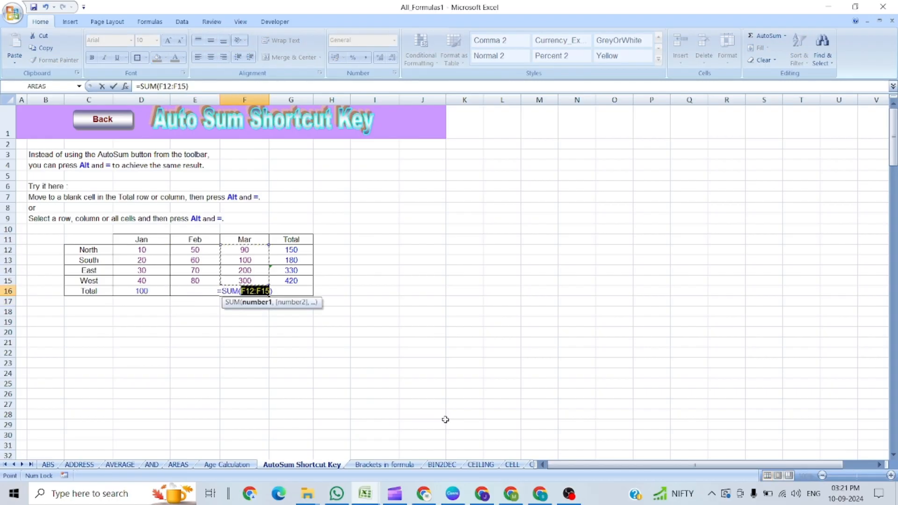
key(Return)
Step: Sum the monthly totals D16:F16 in G16 with AutoSum
key(Up)
key(Right)
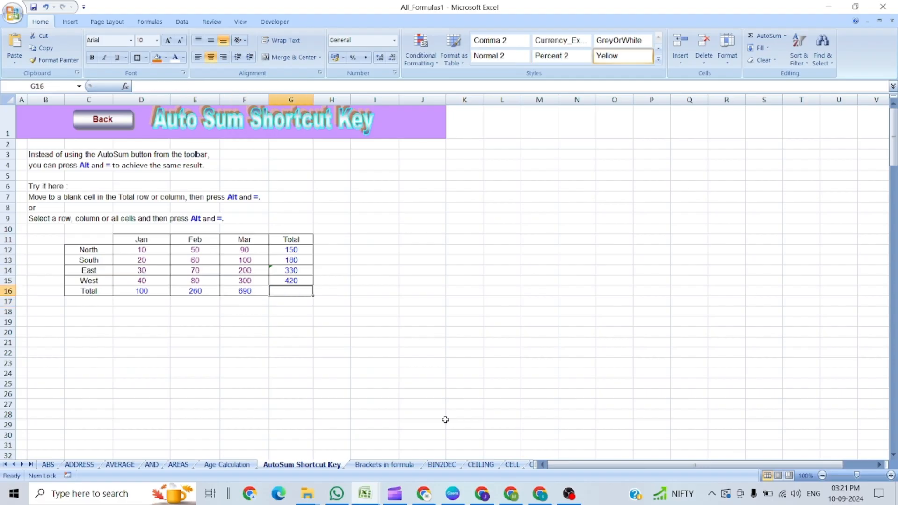
key(alt+equal)
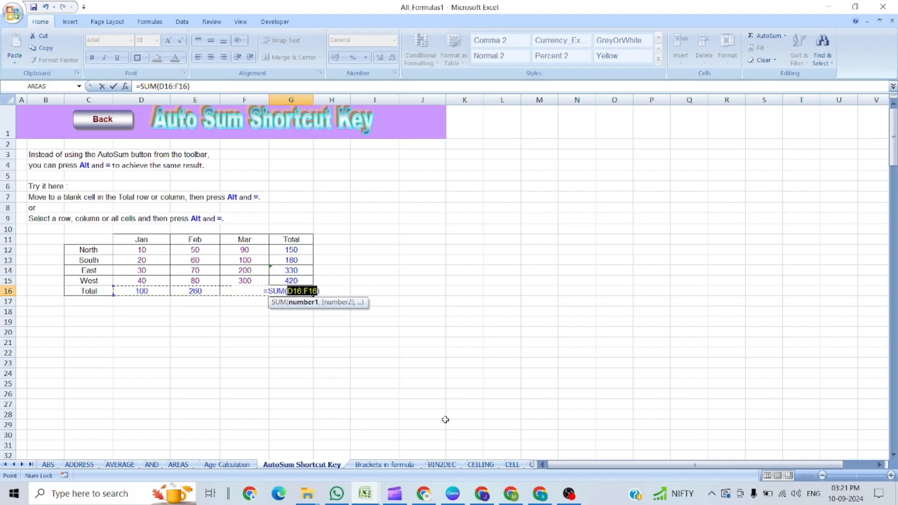
key(Return)
Step: Review the regional row totals and their formulas in G12:G15
key(Up)
key(Up)
key(Up)
key(Up)
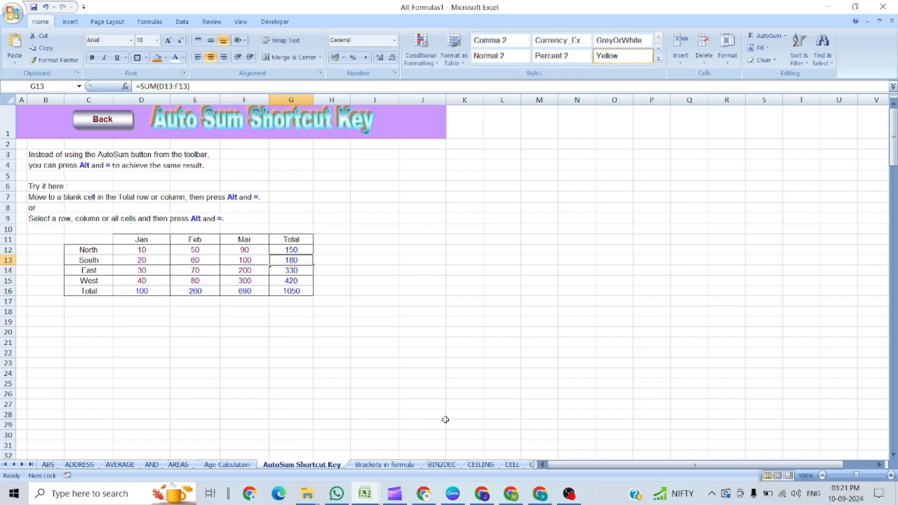
key(Up)
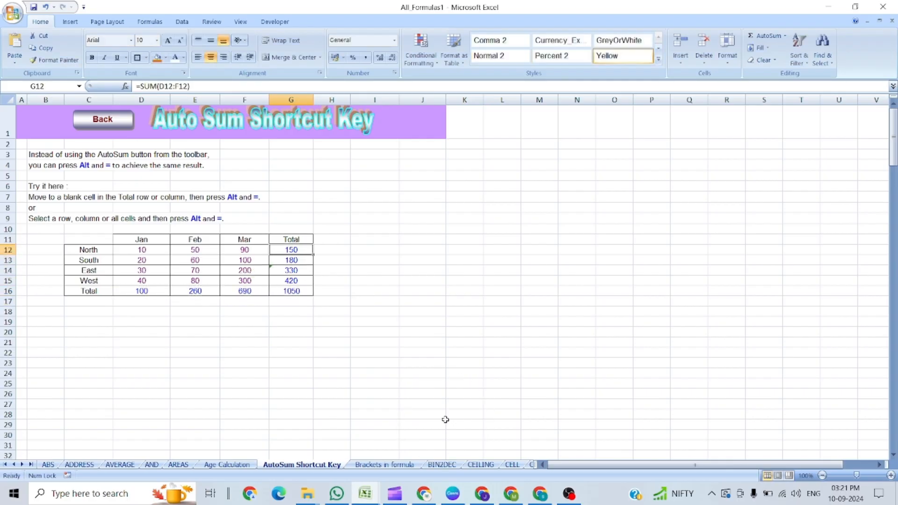
key(shift+Down)
key(shift+Down)
key(shift+Down)
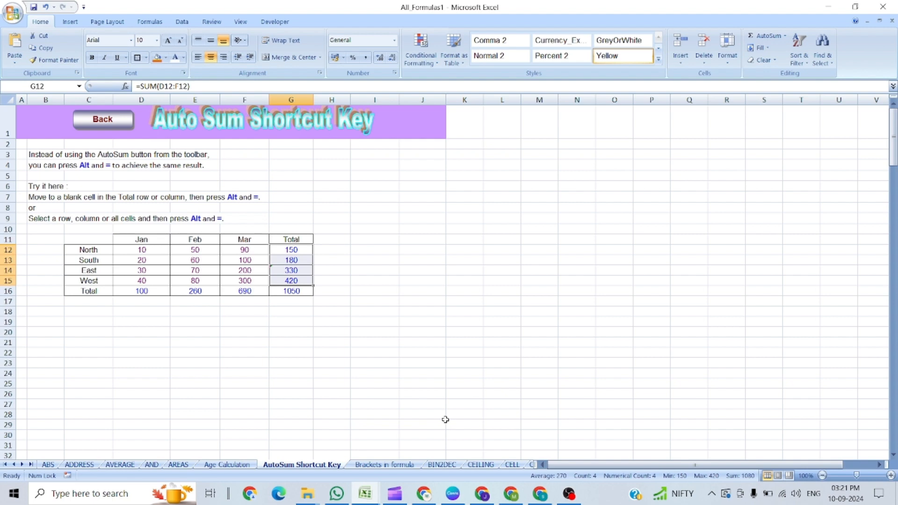
Step: Examine the column total formulas across the Total row in D16:G16
key(Down)
key(Down)
key(Down)
key(Down)
key(Left)
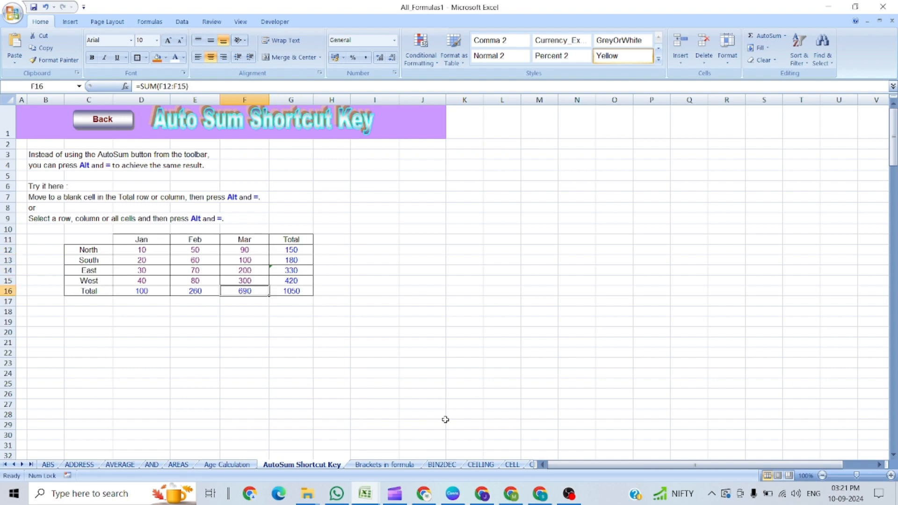
key(Right)
key(Left)
key(Left)
key(Left)
key(Right)
key(Right)
key(Right)
key(Right)
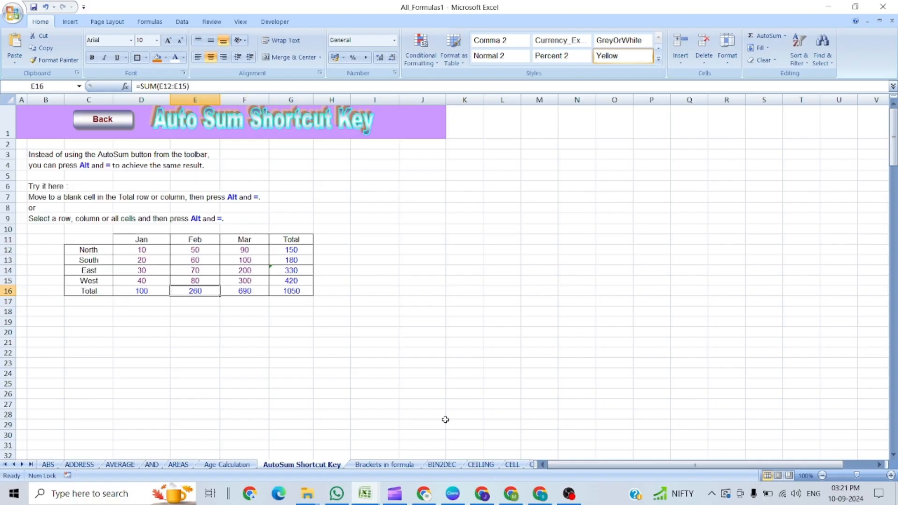
key(Left)
key(Left)
key(Left)
key(Left)
key(Left)
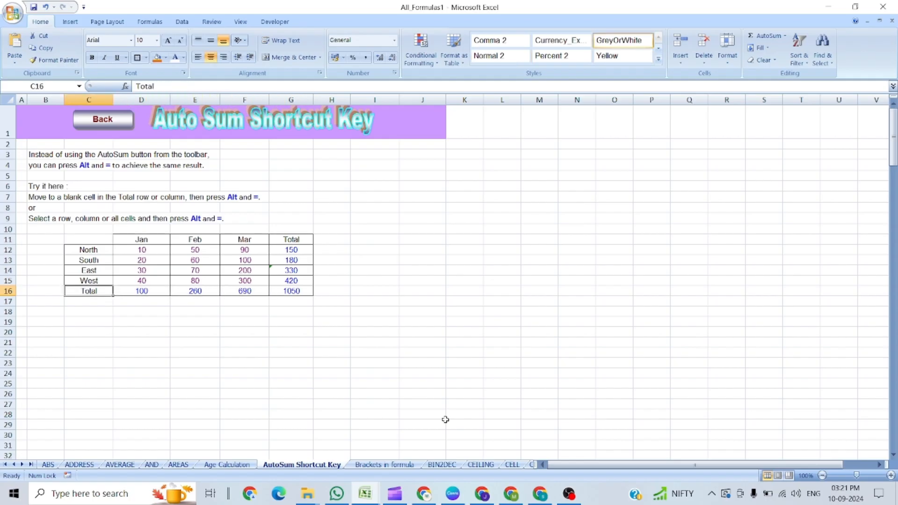
Step: Replace the grand total in G16 with an AutoSum of the row totals G12:G15
key(ctrl+Right)
key(Up)
key(Up)
key(Up)
key(Up)
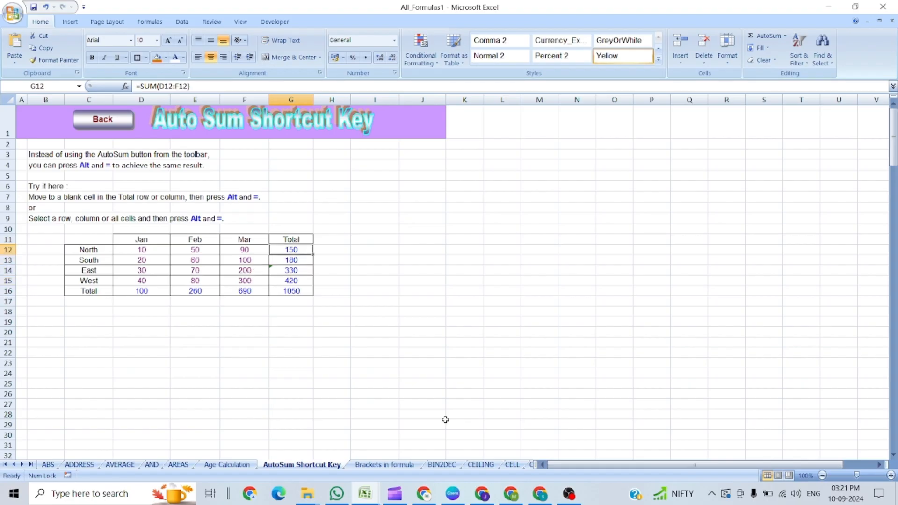
key(Down)
key(Down)
key(Down)
key(Down)
key(alt+equal)
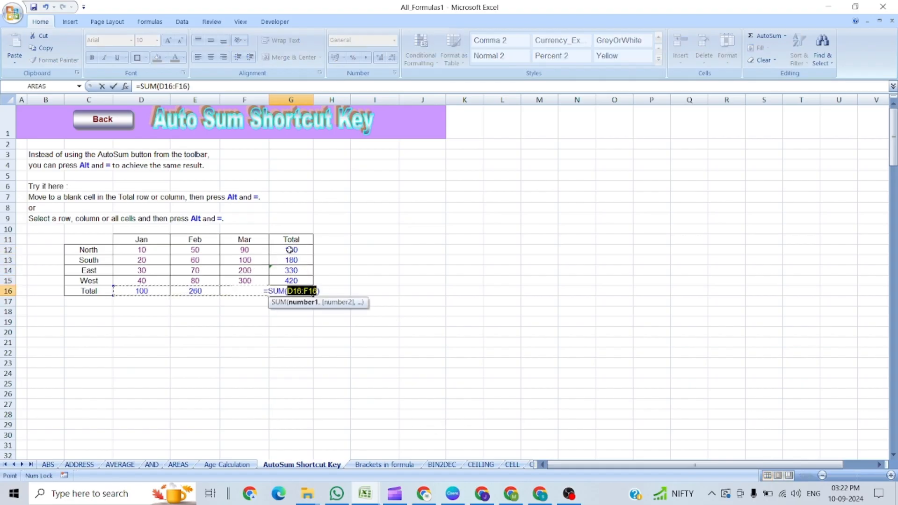
drag(291, 251, 291, 278)
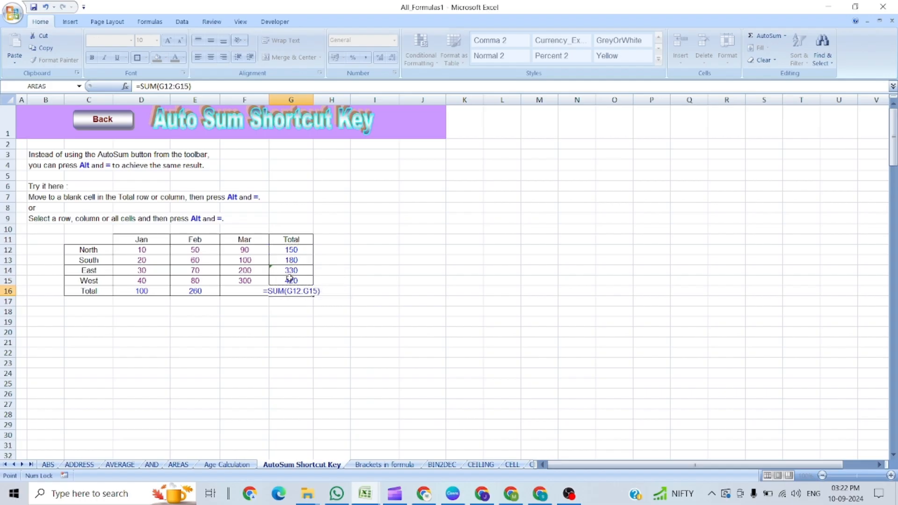
key(Return)
Step: Review the row totals in G12:G15 and the grand total formula in G16, ending at cell A1
key(Up)
key(Up)
key(Up)
key(Up)
key(Up)
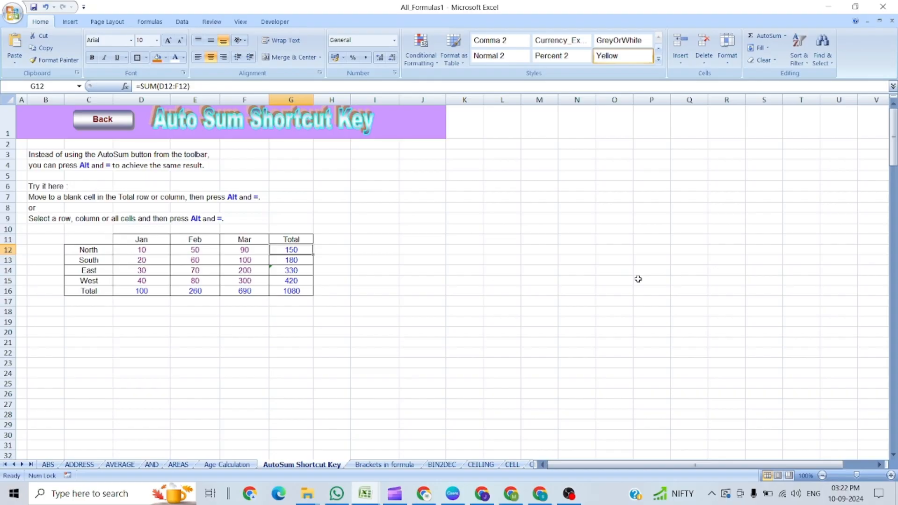
key(Down)
key(Down)
key(Down)
key(Down)
key(alt+equal)
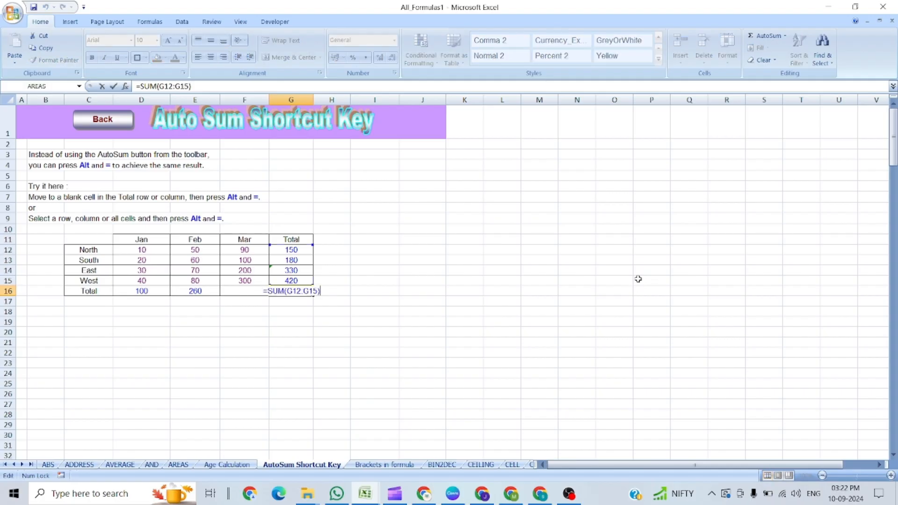
key(Return)
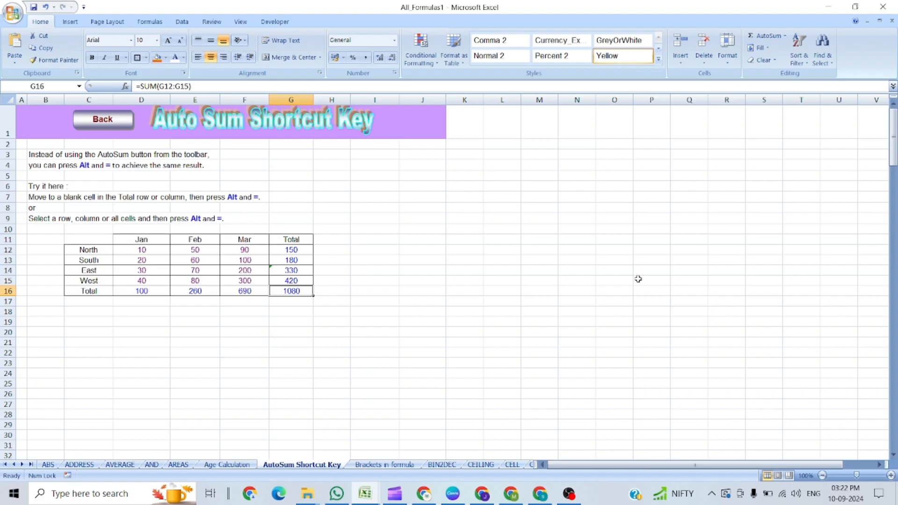
key(ctrl+Home)
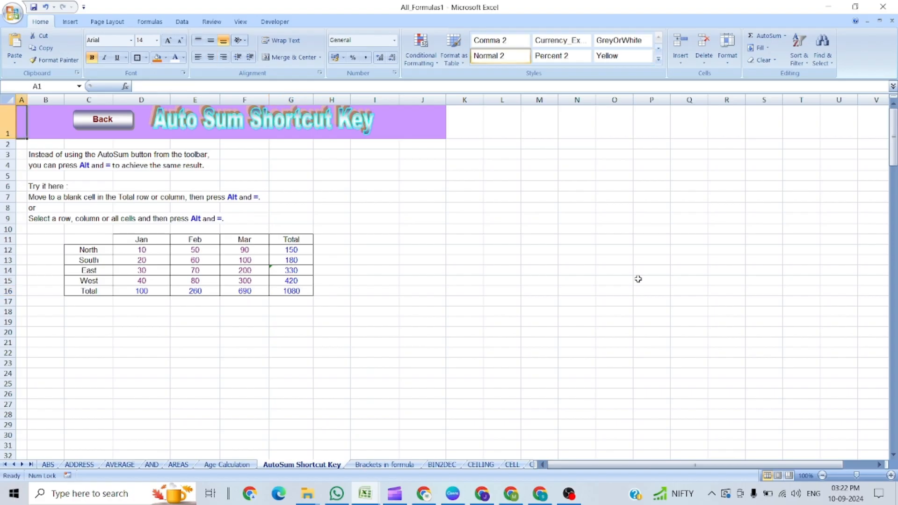